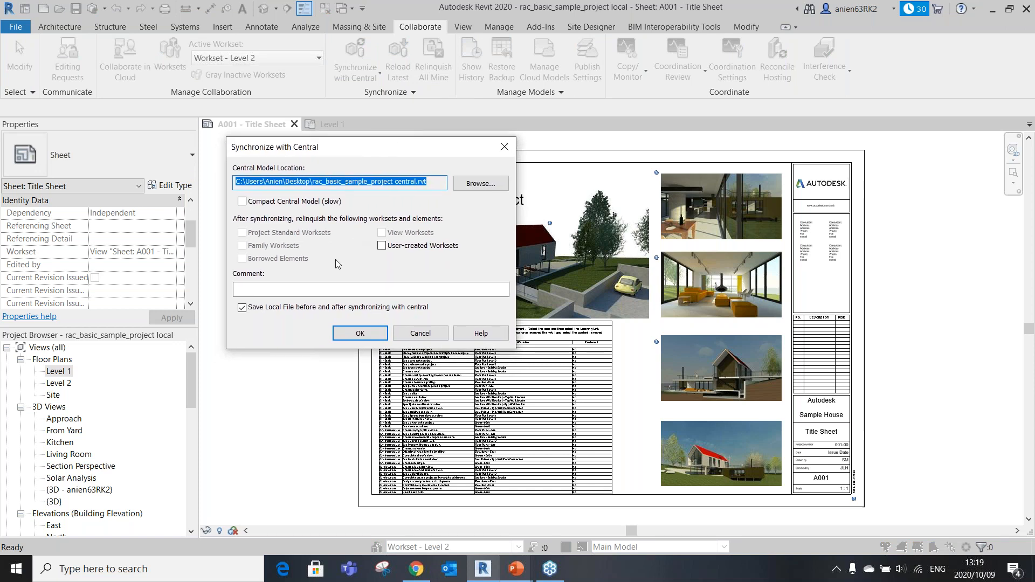
Synchronize the local file with the central model, entering the comment "Window 02 moved".
{"action": "left_click", "coordinate": [309, 289]}
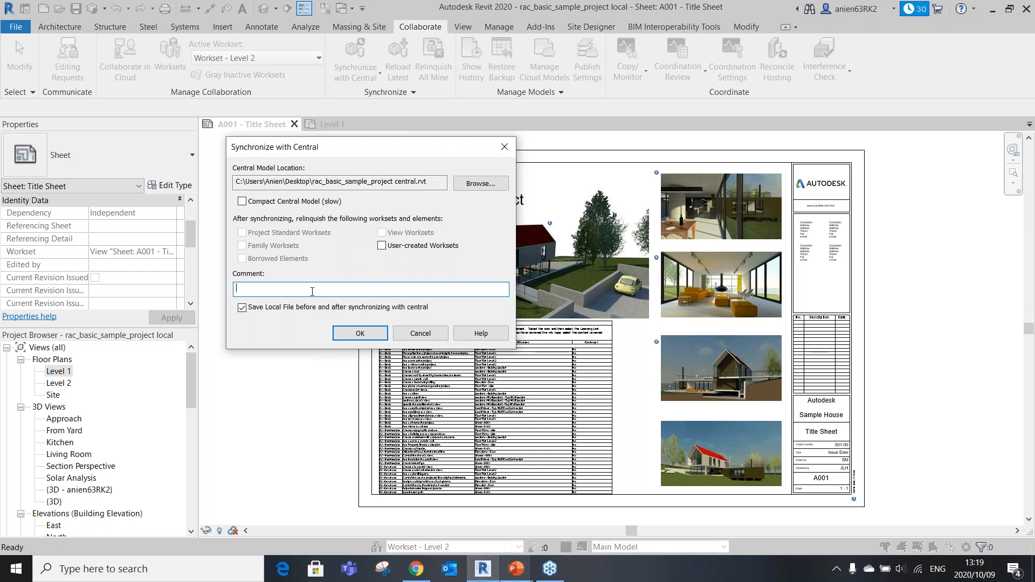
{"action": "type", "text": "Window 02 mpv"}
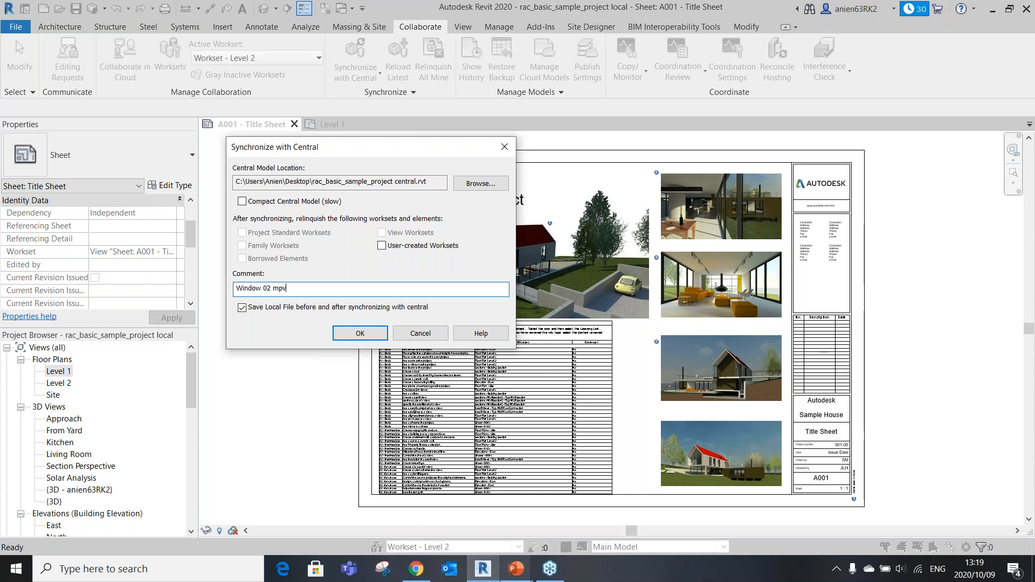
{"action": "type", "text": "eoved"}
{"action": "left_click", "coordinate": [367, 333]}
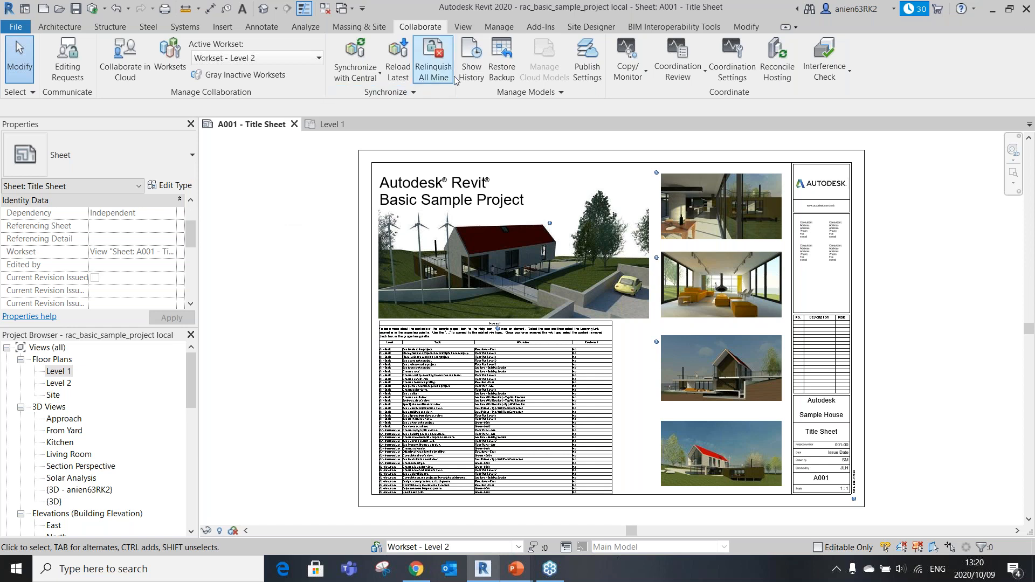
Show the modification history of the rac_basic_sample_project central file from the Desktop.
{"action": "left_click", "coordinate": [474, 55]}
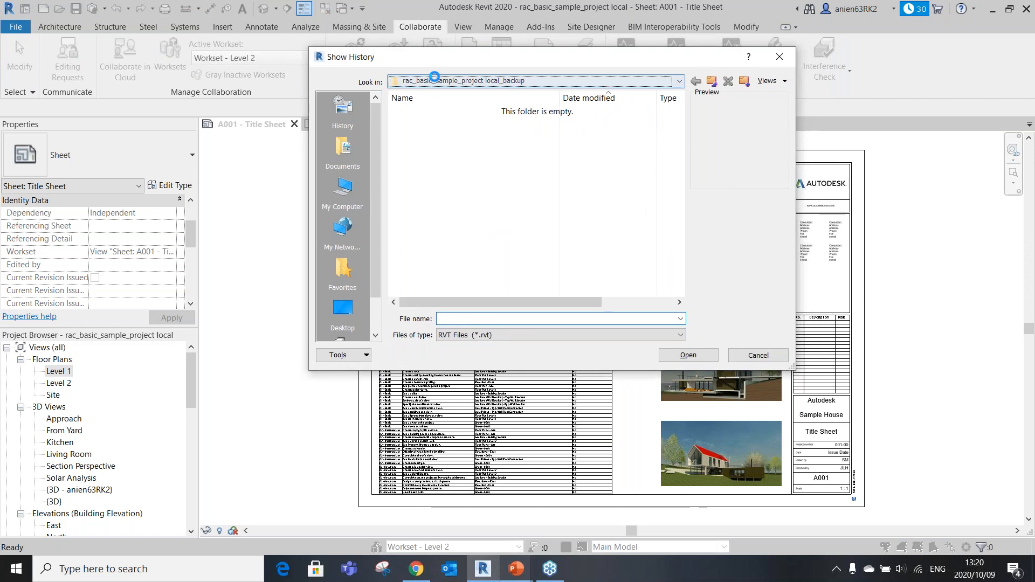
{"action": "left_click", "coordinate": [431, 80]}
{"action": "left_click", "coordinate": [450, 95]}
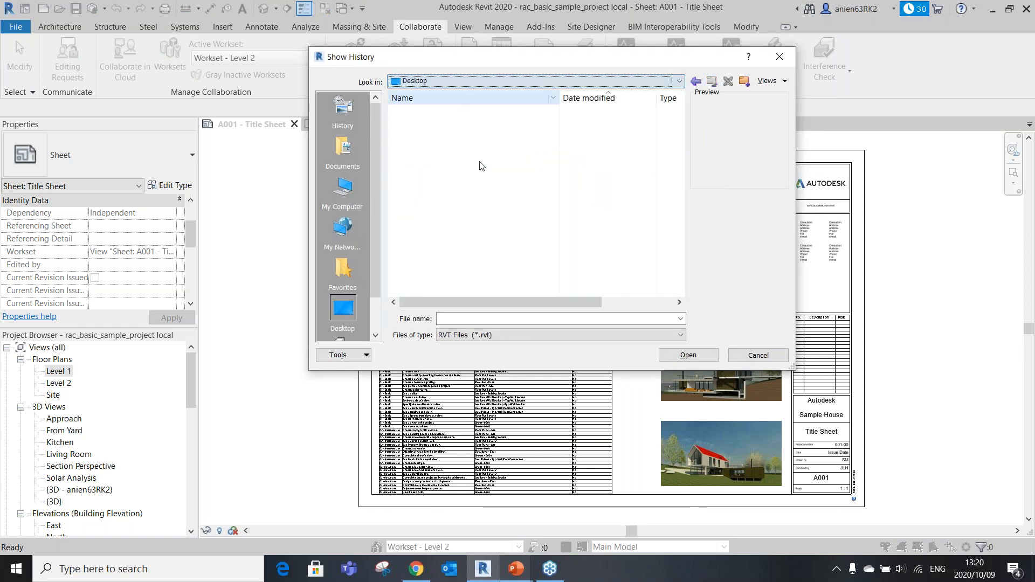
{"action": "left_click", "coordinate": [475, 267]}
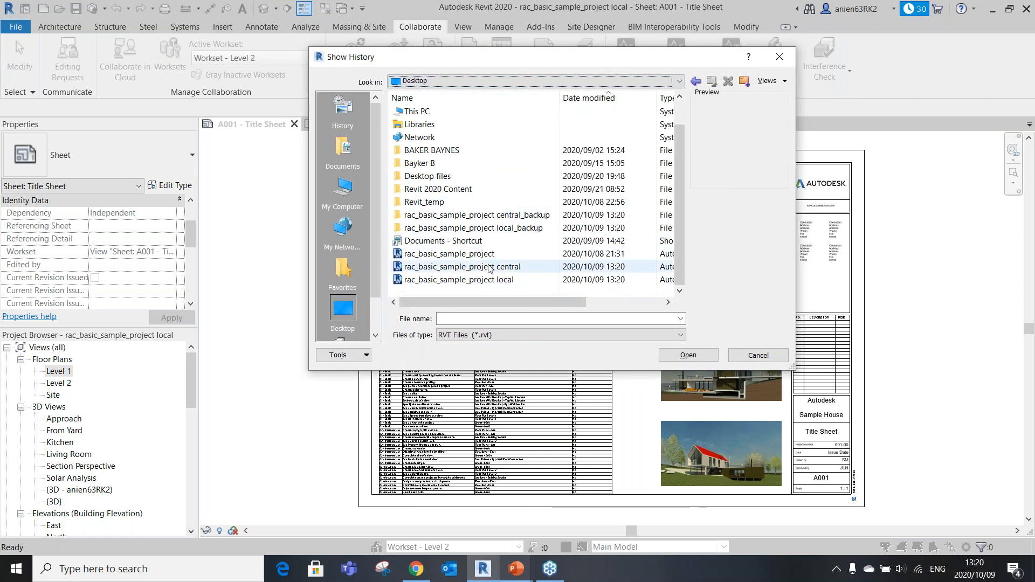
{"action": "left_click", "coordinate": [682, 356]}
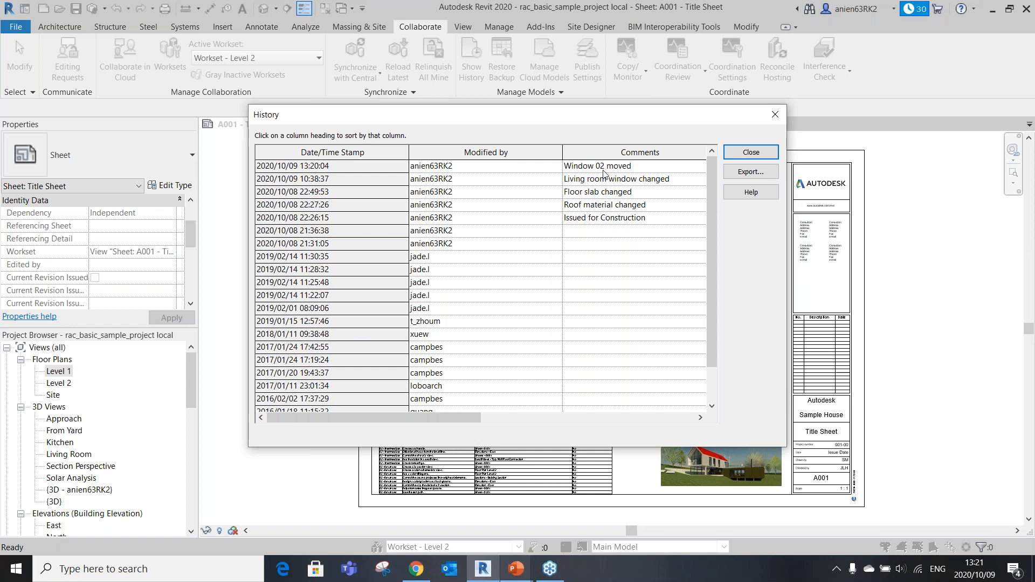
View the delimited text export for the project history, cancel it without saving and close the history.
{"action": "left_click", "coordinate": [738, 172]}
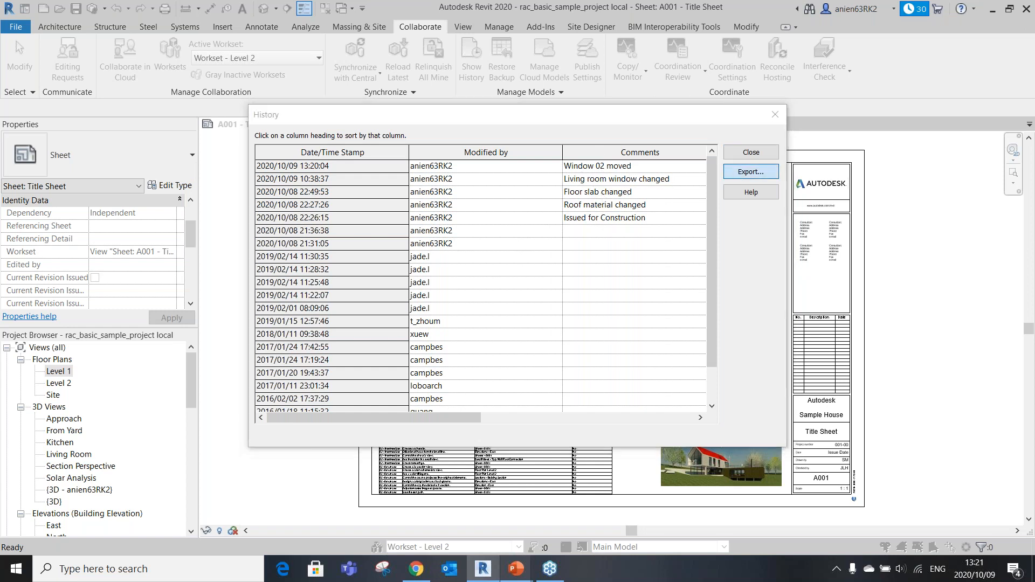
{"action": "left_click_drag", "start_coordinate": [558, 130], "coordinate": [558, 121]}
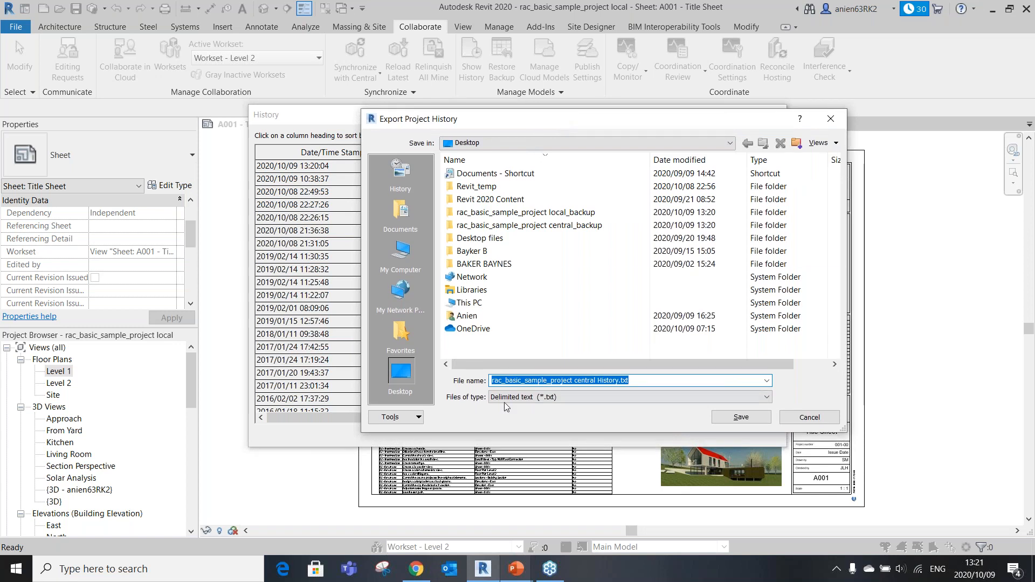
{"action": "left_click", "coordinate": [806, 417]}
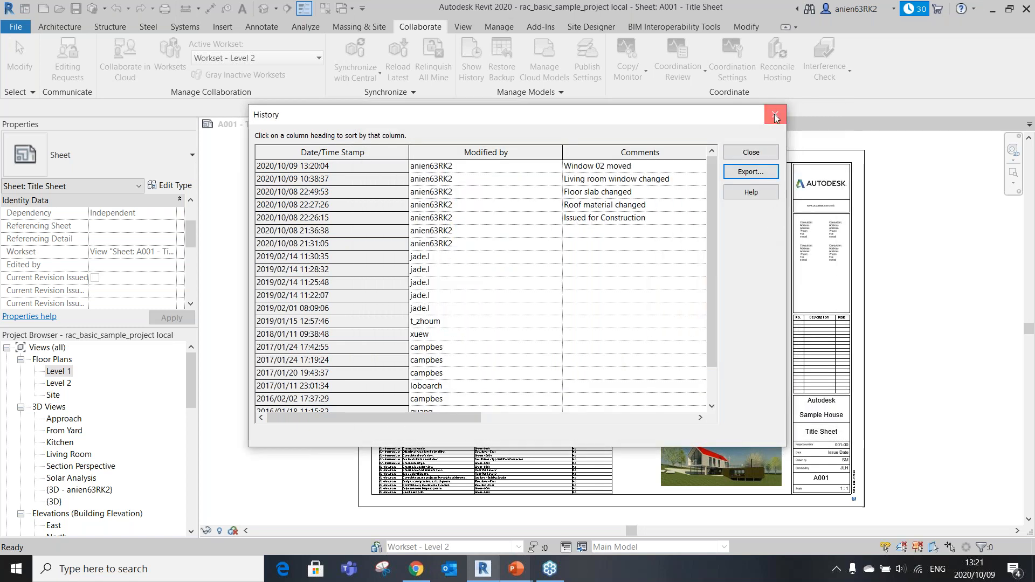
{"action": "left_click", "coordinate": [775, 114]}
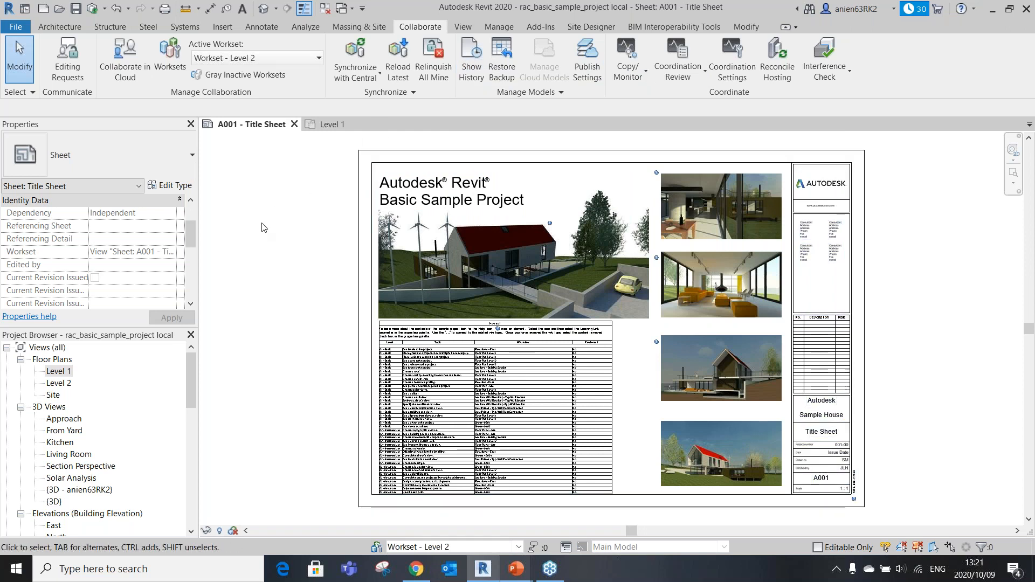
Launch Worksharing Monitor for Autodesk Revit 2020 and move its window clear of the ribbon to view the central file access.
{"action": "left_click", "coordinate": [145, 569]}
{"action": "type", "text": "work"}
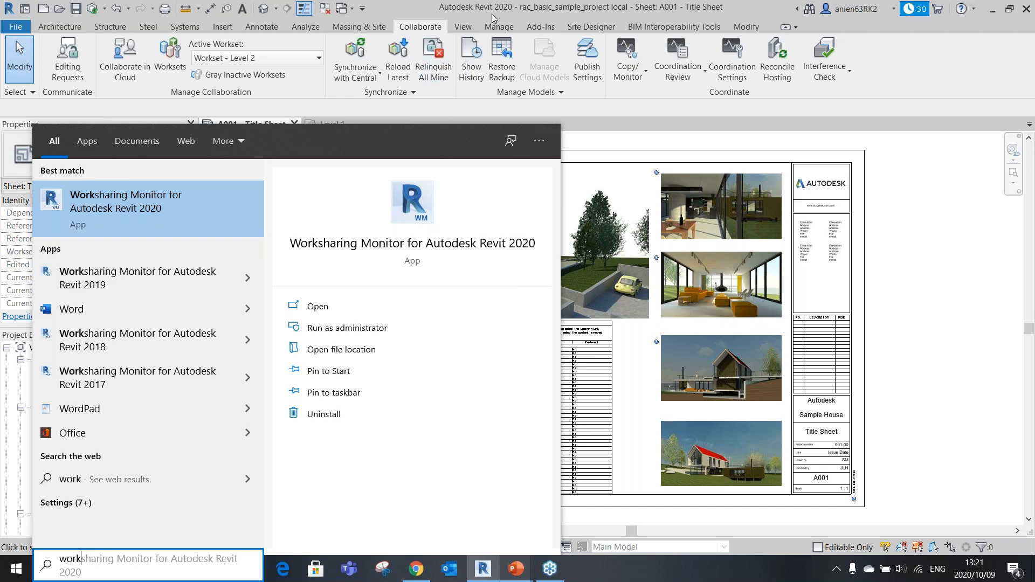
{"action": "left_click", "coordinate": [160, 231]}
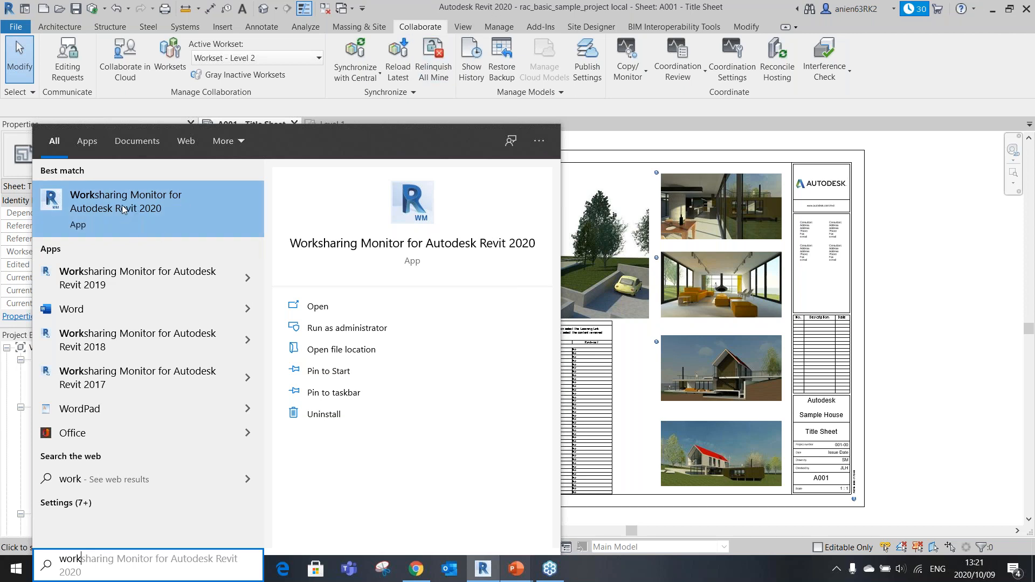
{"action": "left_click", "coordinate": [160, 212]}
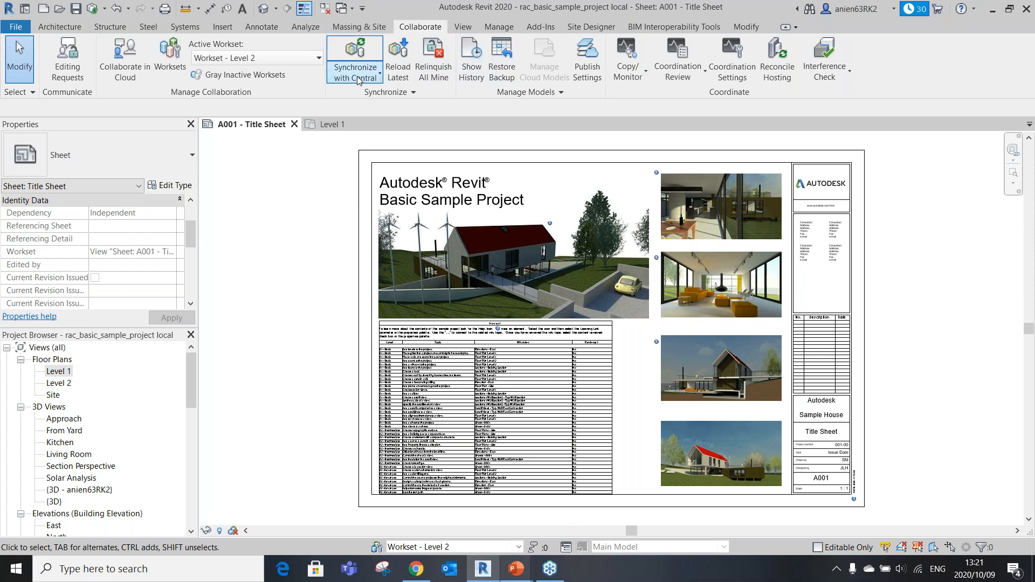
{"action": "left_click", "coordinate": [178, 569]}
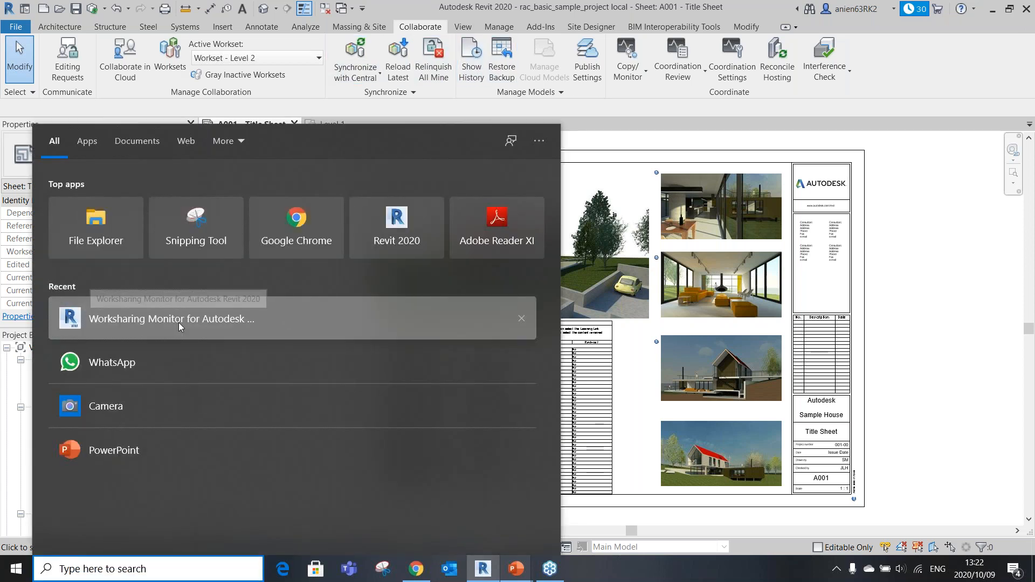
{"action": "left_click", "coordinate": [179, 321]}
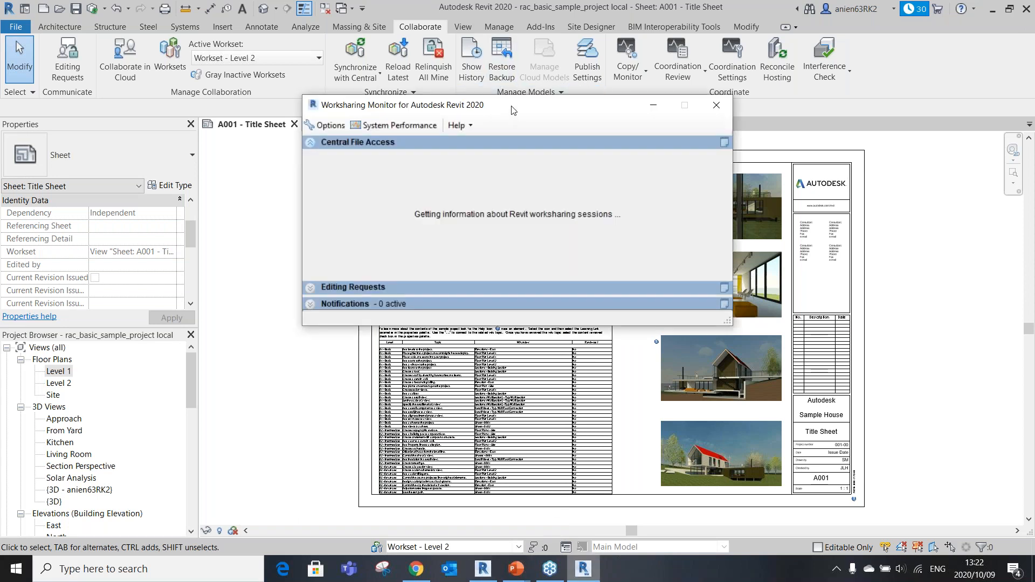
{"action": "left_click_drag", "start_coordinate": [512, 105], "coordinate": [553, 152]}
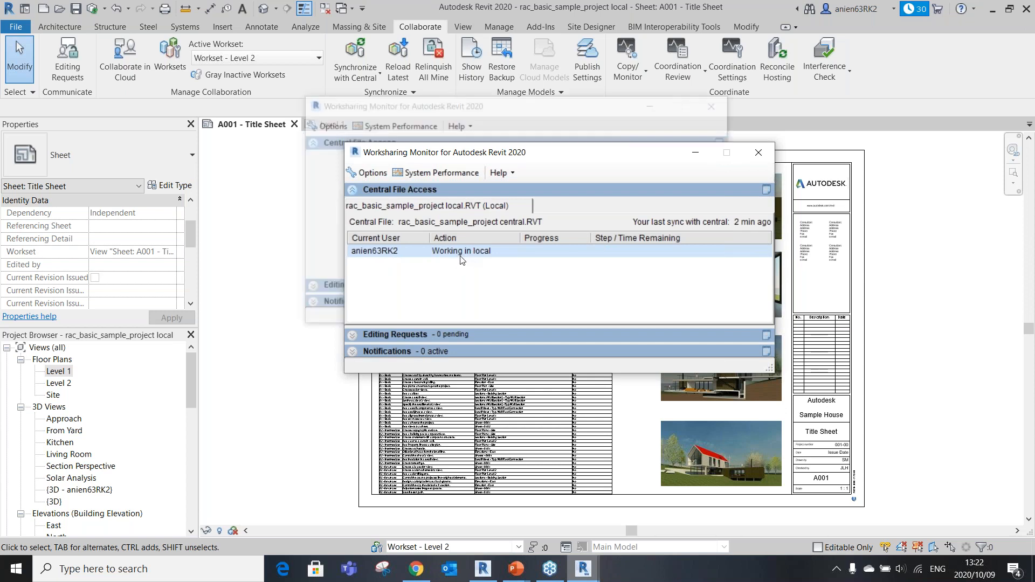
{"action": "left_click", "coordinate": [716, 105]}
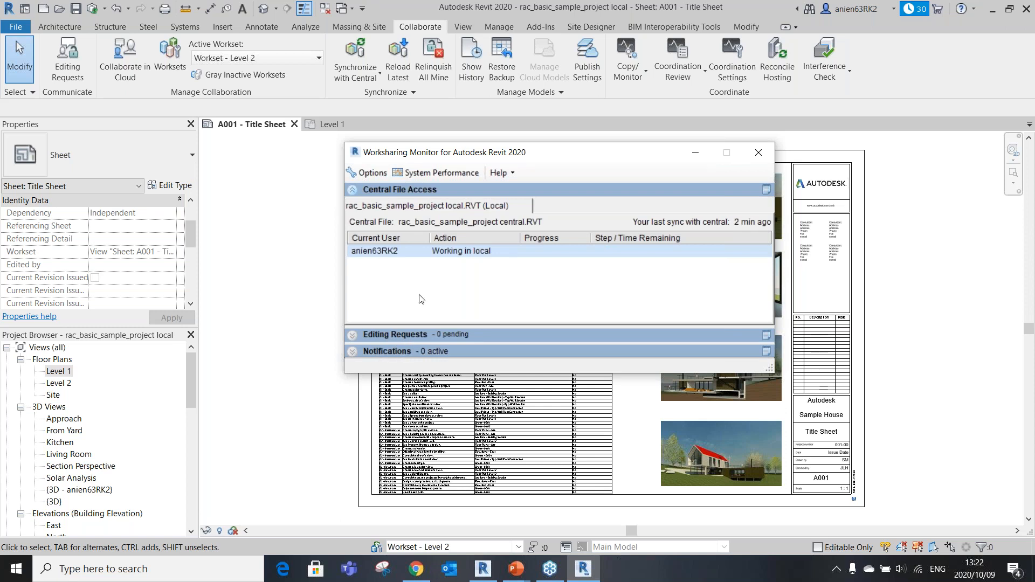
Check the monitor's System Performance read-outs for memory, network, CPU and disk, and close them.
{"action": "left_click", "coordinate": [412, 178]}
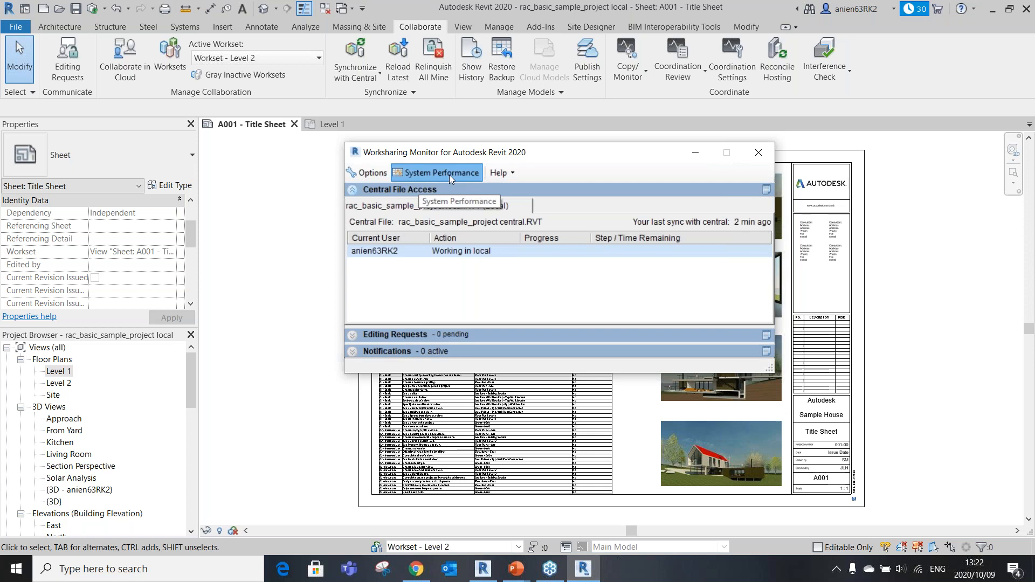
{"action": "left_click_drag", "start_coordinate": [365, 122], "coordinate": [273, 130]}
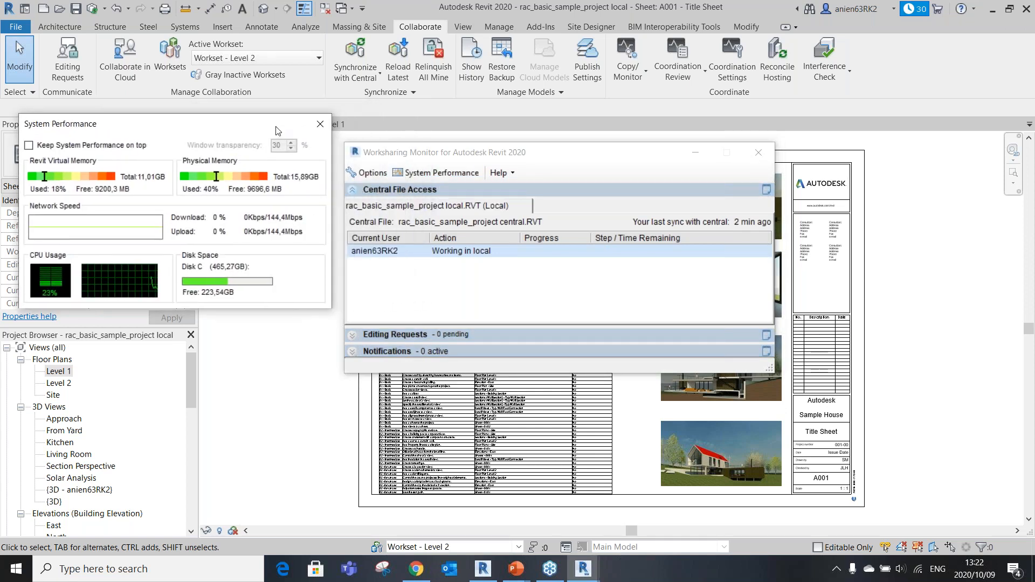
{"action": "left_click", "coordinate": [321, 127]}
Review the monitor's General and Central File Access alert options, cancel without changes and close the monitor.
{"action": "left_click", "coordinate": [358, 174]}
{"action": "left_click_drag", "start_coordinate": [482, 177], "coordinate": [129, 179]}
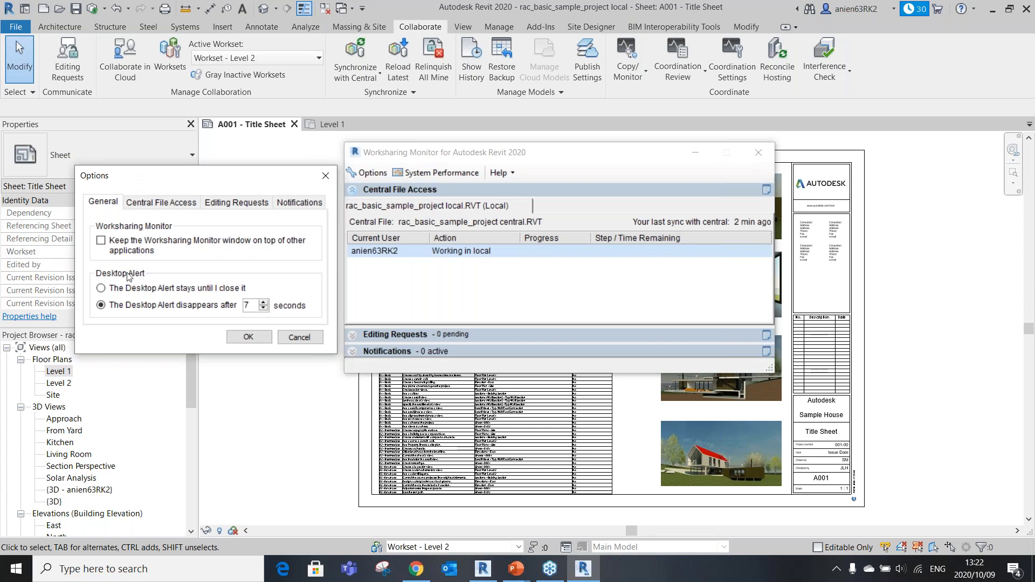
{"action": "left_click", "coordinate": [136, 205]}
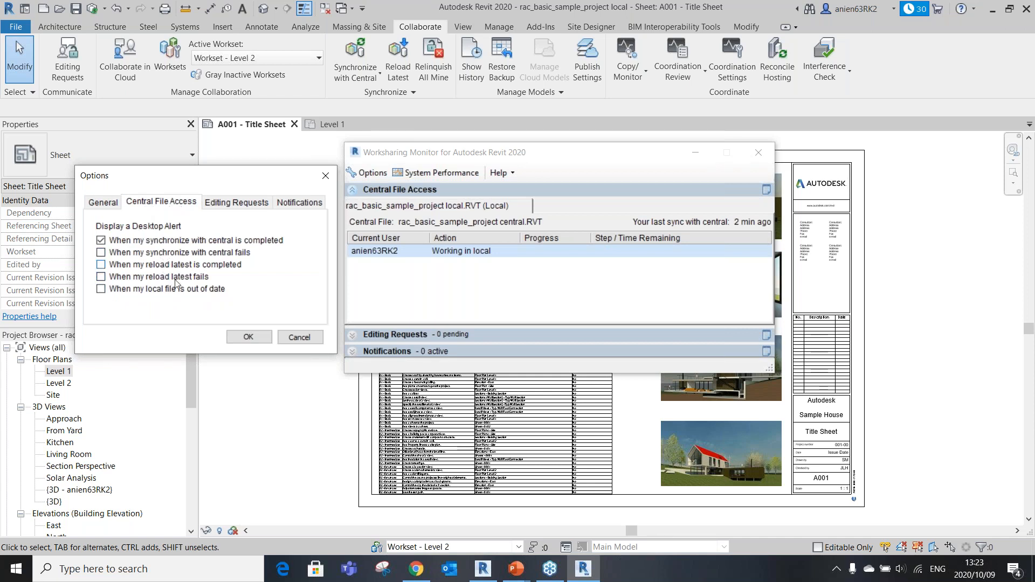
{"action": "left_click", "coordinate": [298, 337]}
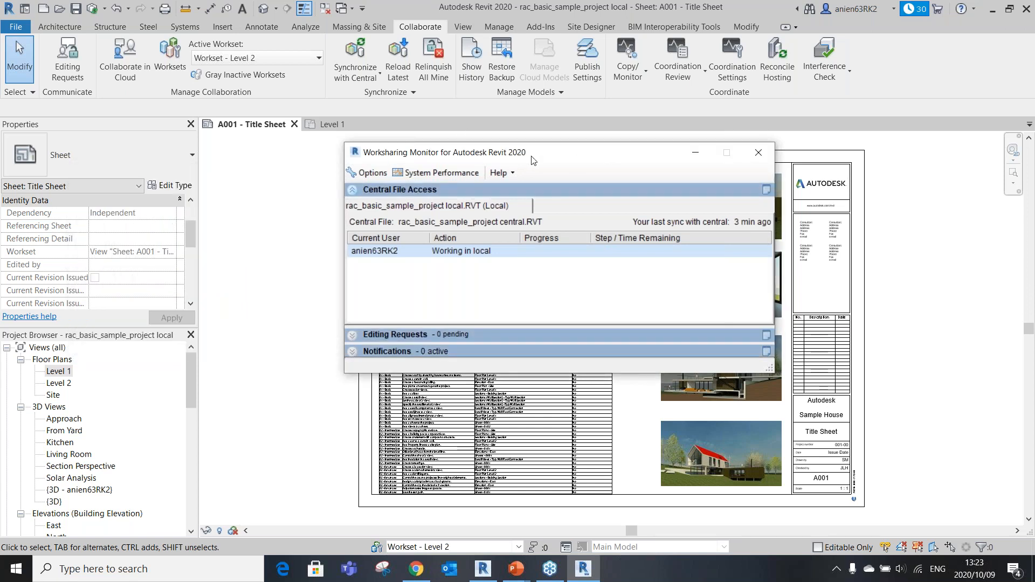
{"action": "left_click", "coordinate": [749, 154]}
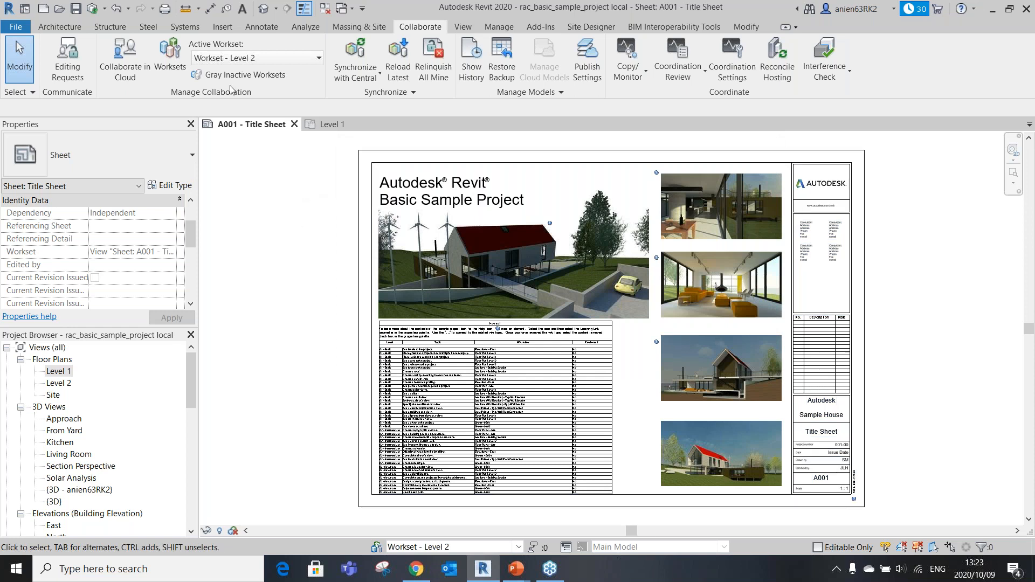
Review the project's worksets, including the Editable choices for Shared Levels and Grids and the new workset prompt, and cancel without changes.
{"action": "left_click", "coordinate": [168, 50]}
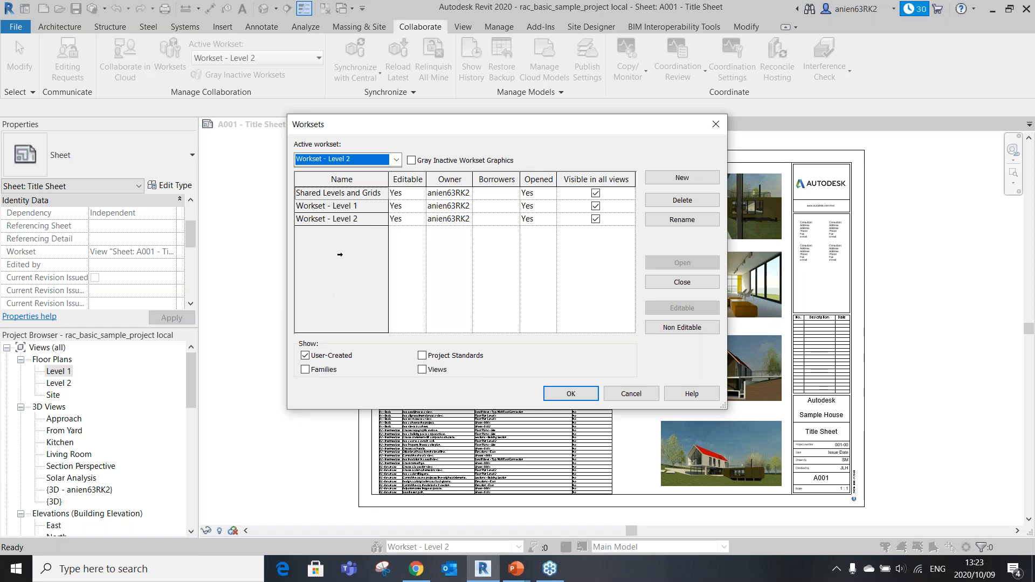
{"action": "left_click", "coordinate": [420, 194]}
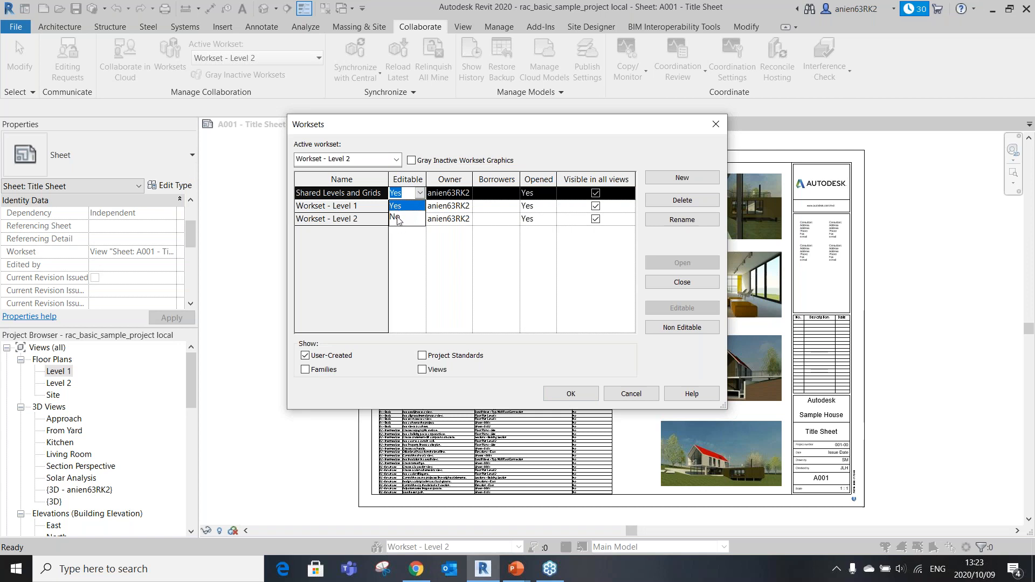
{"action": "left_click", "coordinate": [450, 181]}
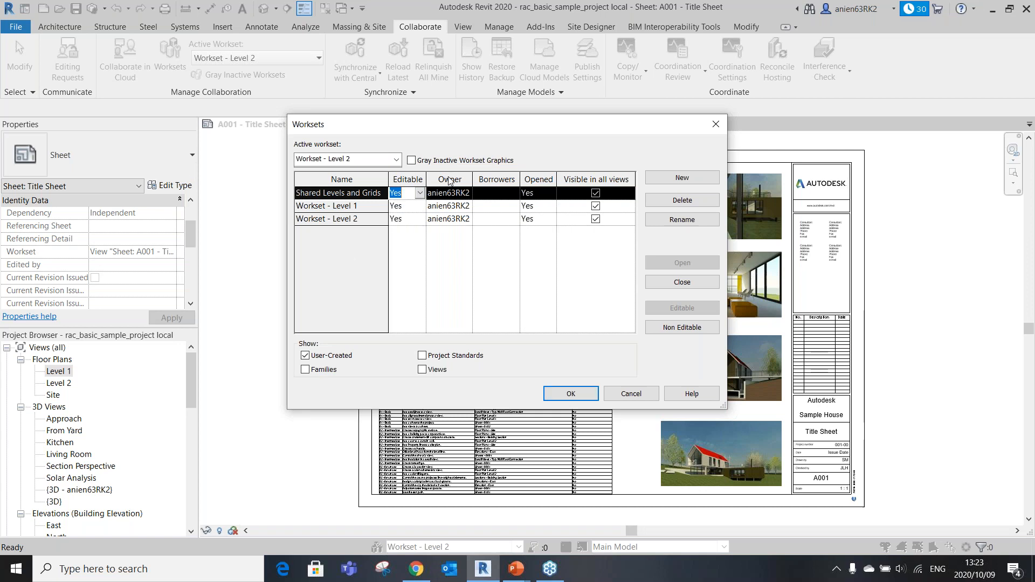
{"action": "left_click", "coordinate": [450, 181]}
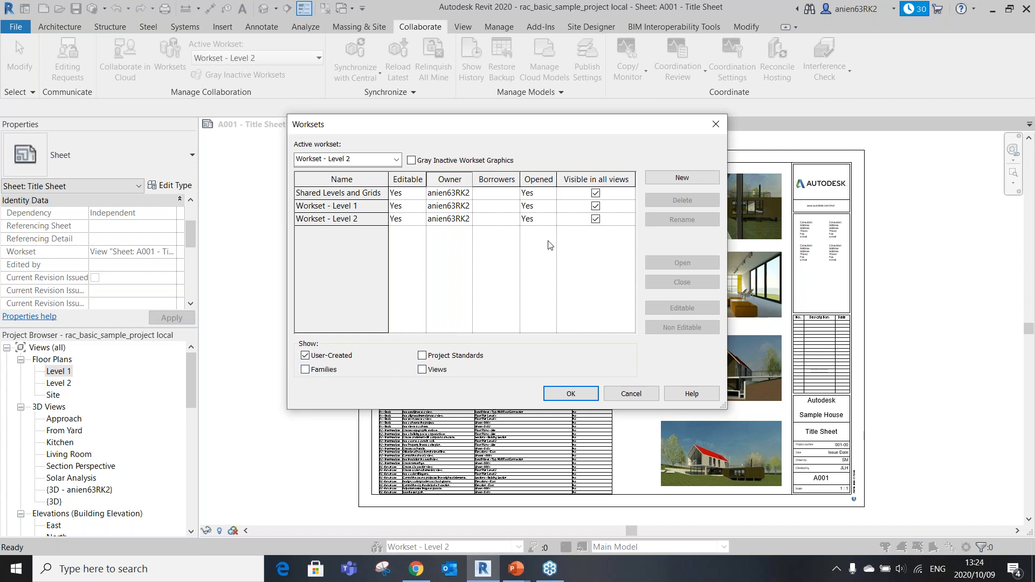
{"action": "left_click", "coordinate": [668, 183]}
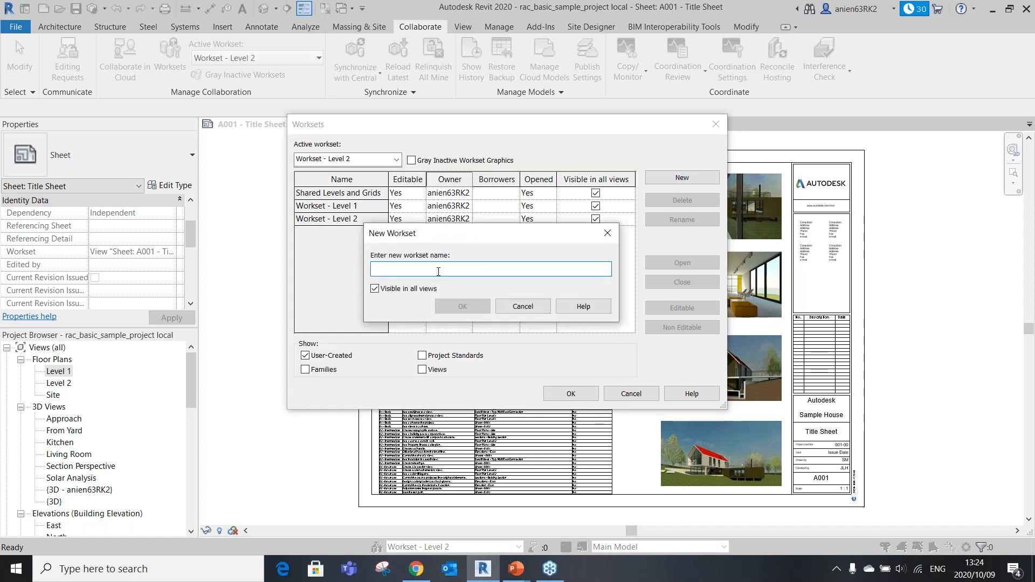
{"action": "left_click", "coordinate": [608, 233]}
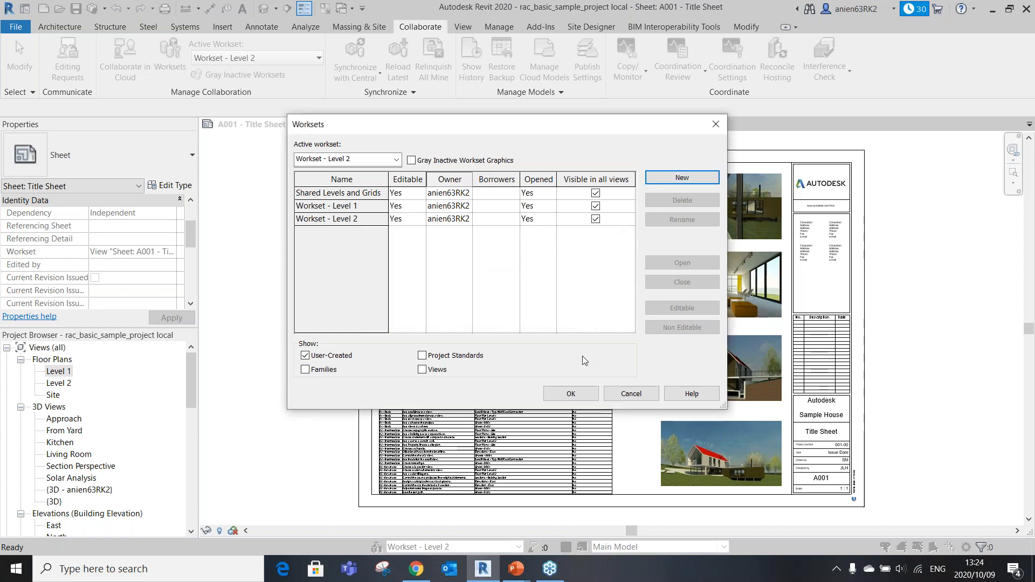
{"action": "left_click", "coordinate": [623, 394]}
Open the Level 1 floor plan and inspect the workset assigned to the diagonal CL_W1 wall near the rain water tanks.
{"action": "double_click", "coordinate": [67, 372]}
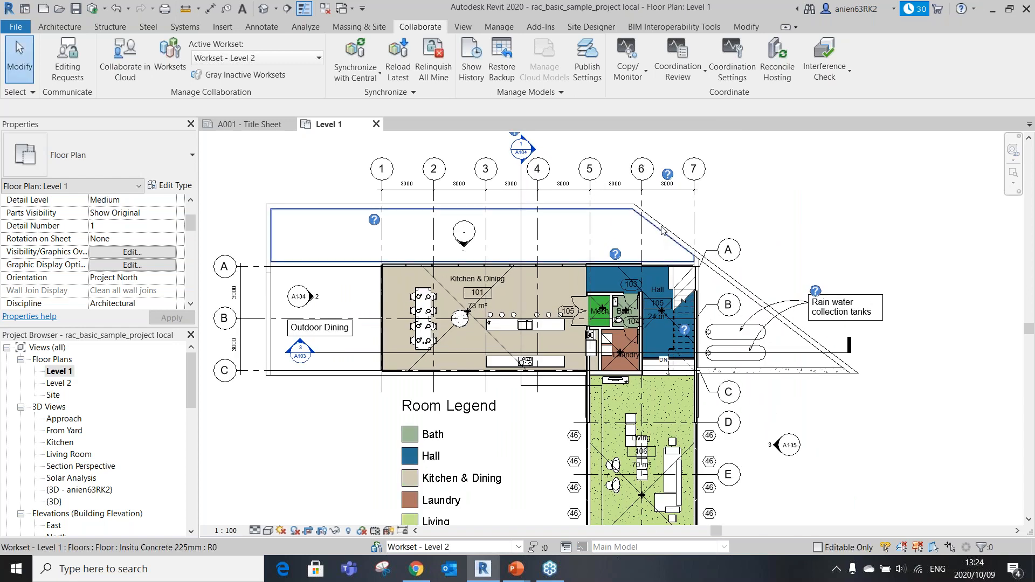
{"action": "scroll", "coordinate": [626, 221], "scroll_direction": "up", "scroll_amount": 3}
{"action": "middle_click_drag", "start_coordinate": [703, 250], "coordinate": [631, 224]}
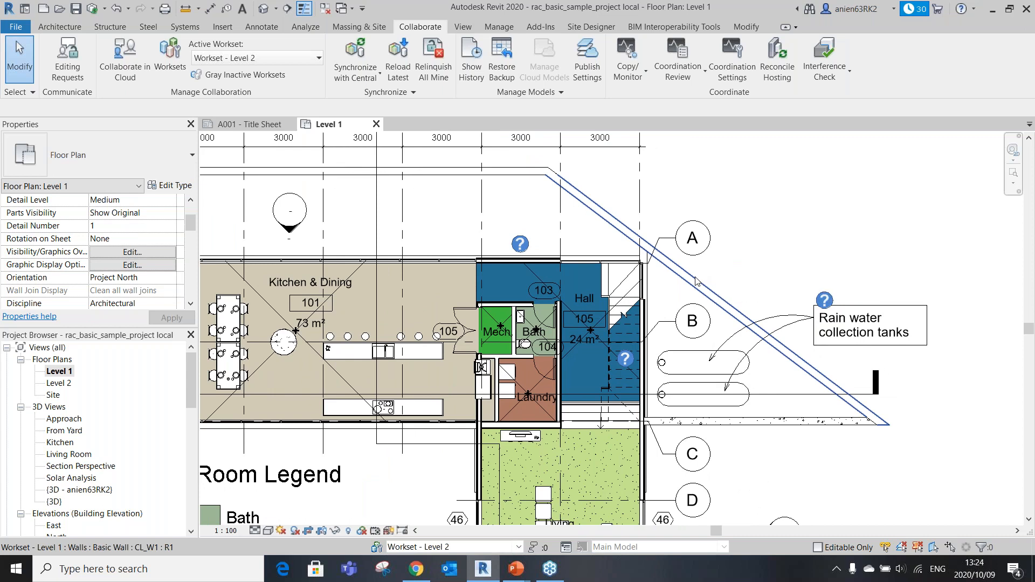
{"action": "left_click", "coordinate": [695, 281]}
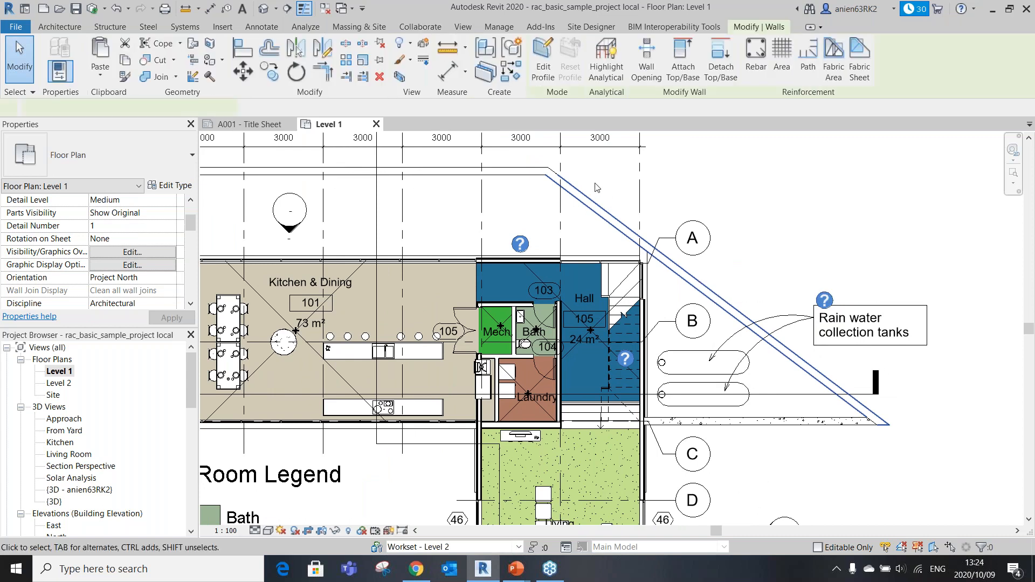
{"action": "left_click_drag", "start_coordinate": [190, 235], "coordinate": [190, 277]}
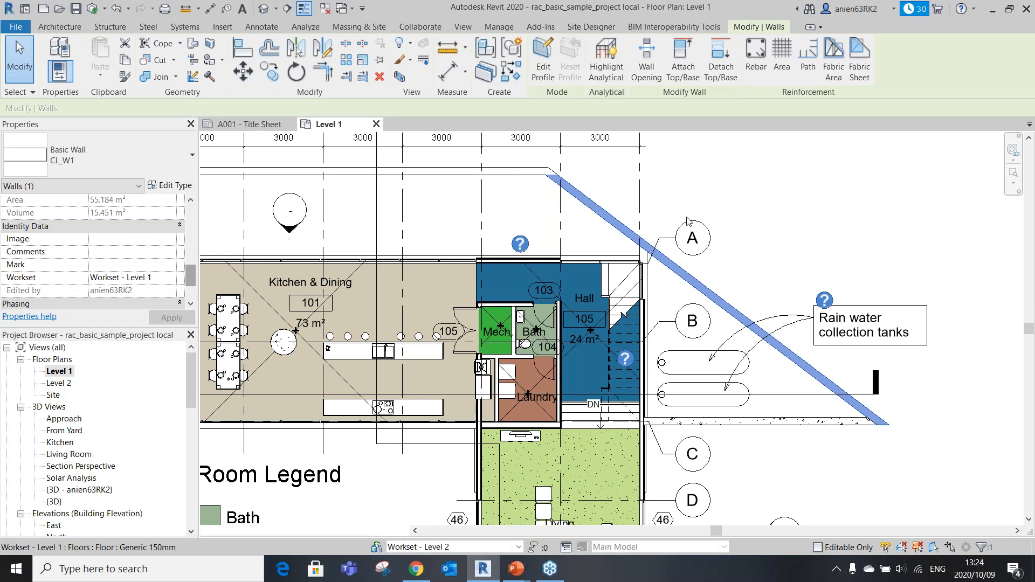
{"action": "scroll", "coordinate": [695, 190], "scroll_direction": "down", "scroll_amount": 1}
{"action": "scroll", "coordinate": [696, 190], "scroll_direction": "down", "scroll_amount": 1}
{"action": "key", "text": "Escape"}
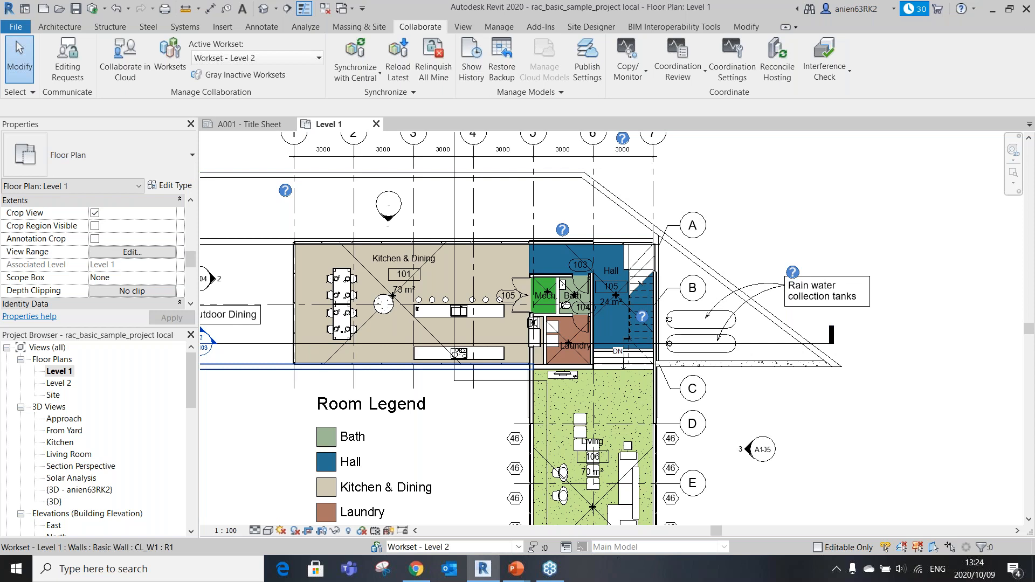
{"action": "key", "text": "alt+Tab"}
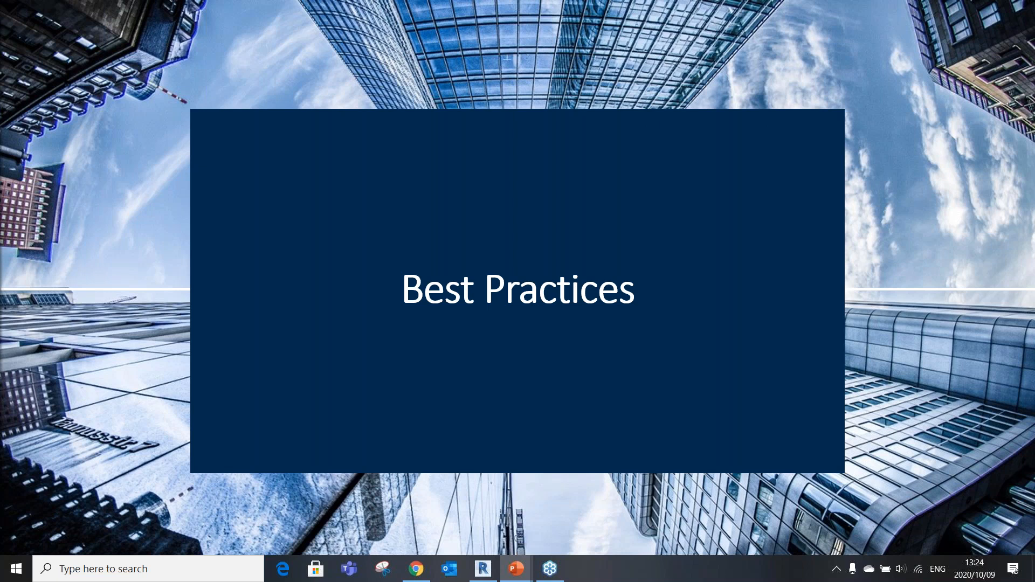
{"action": "key", "text": "Right"}
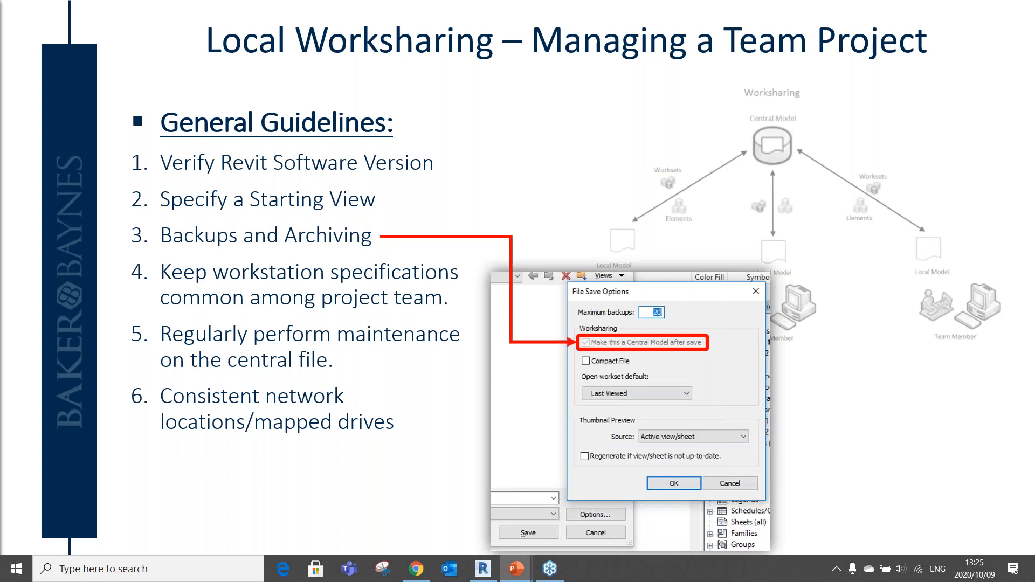
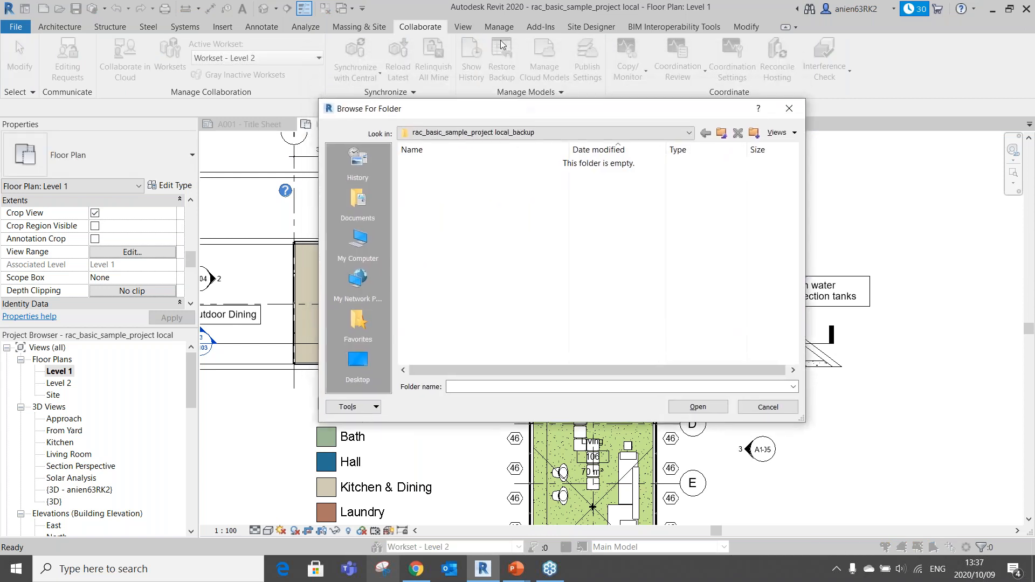
Browse to the Desktop folder rac_basic_sample_project central_backup for backup restoring, review the saved project versions and close the list without rolling back.
{"action": "left_click", "coordinate": [461, 134]}
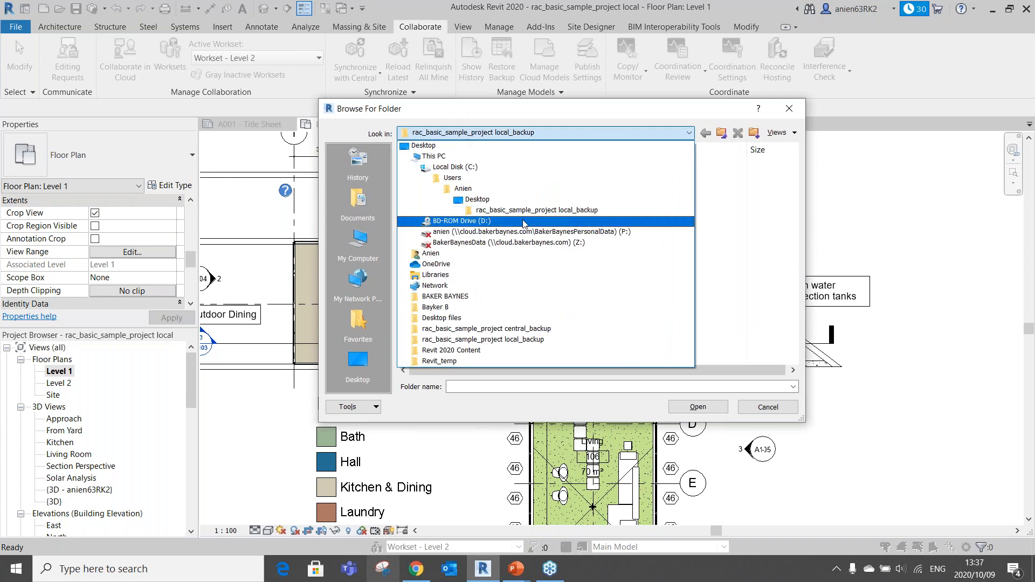
{"action": "left_click", "coordinate": [448, 147]}
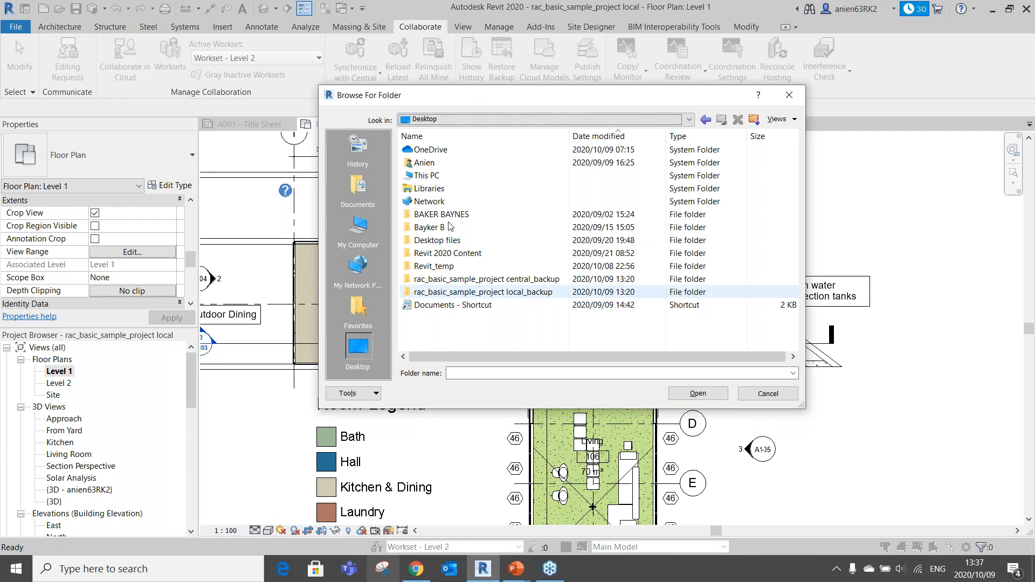
{"action": "left_click", "coordinate": [489, 283]}
{"action": "left_click", "coordinate": [490, 284]}
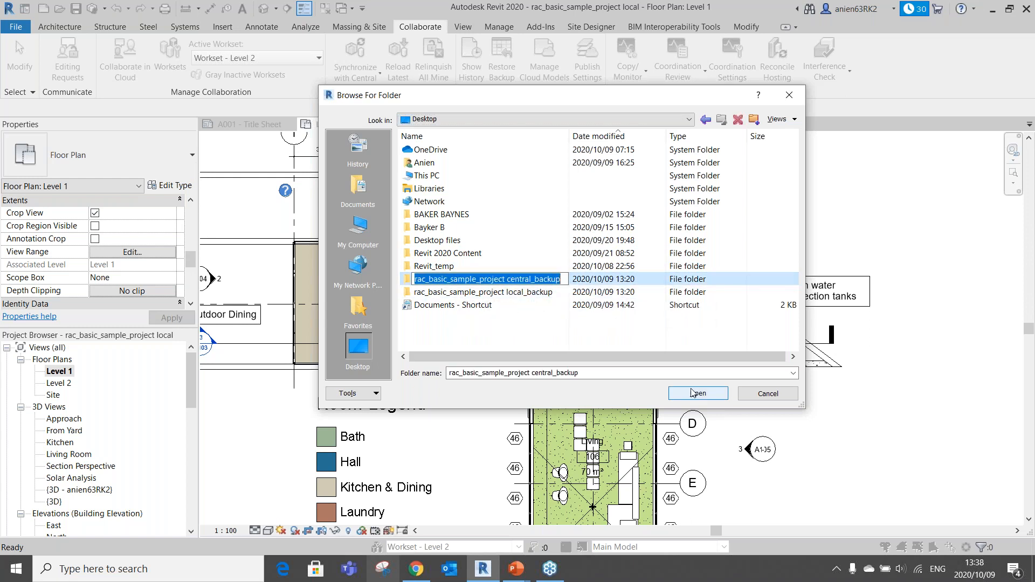
{"action": "left_click", "coordinate": [584, 285]}
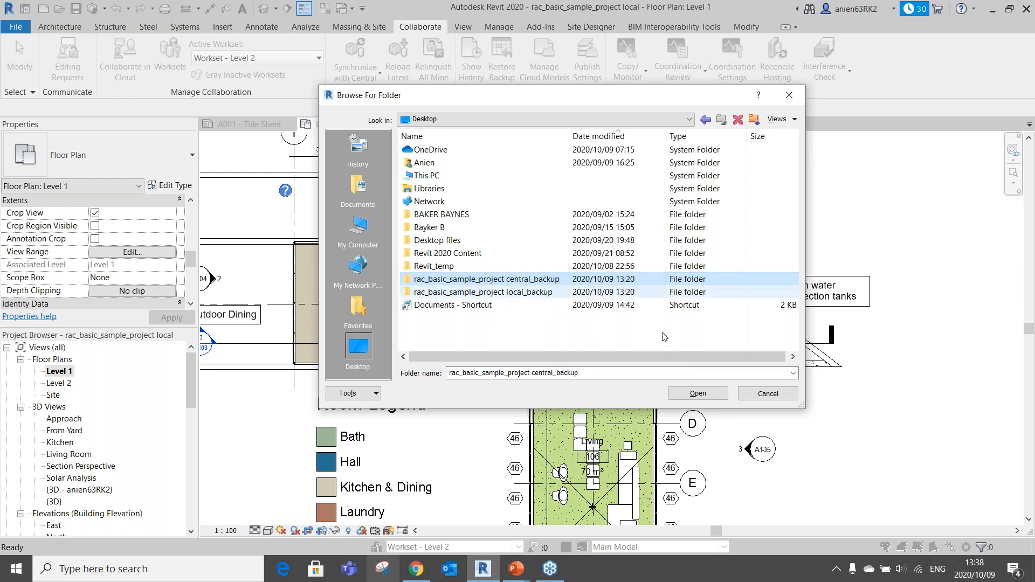
{"action": "left_click", "coordinate": [698, 394]}
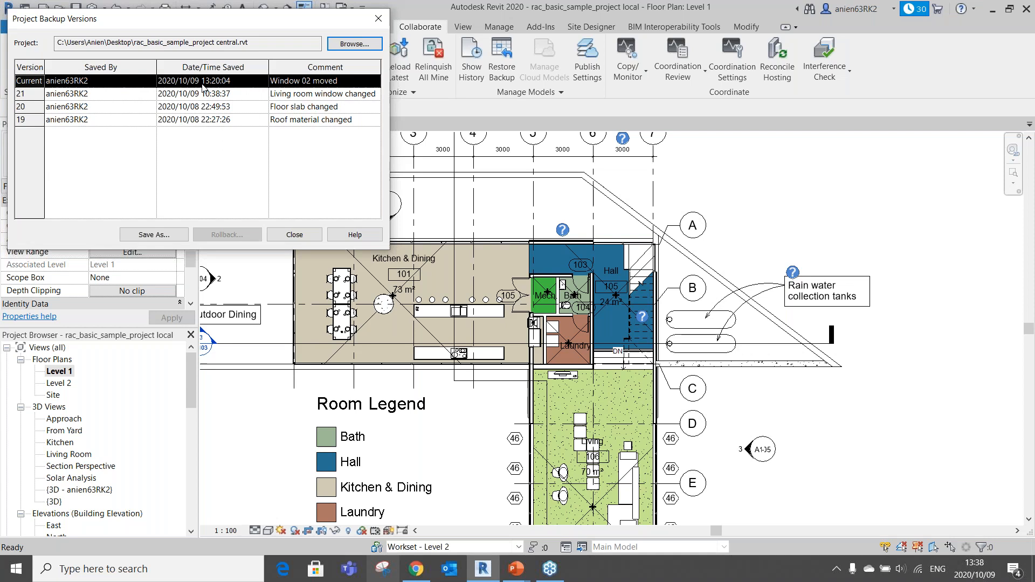
{"action": "left_click", "coordinate": [378, 20]}
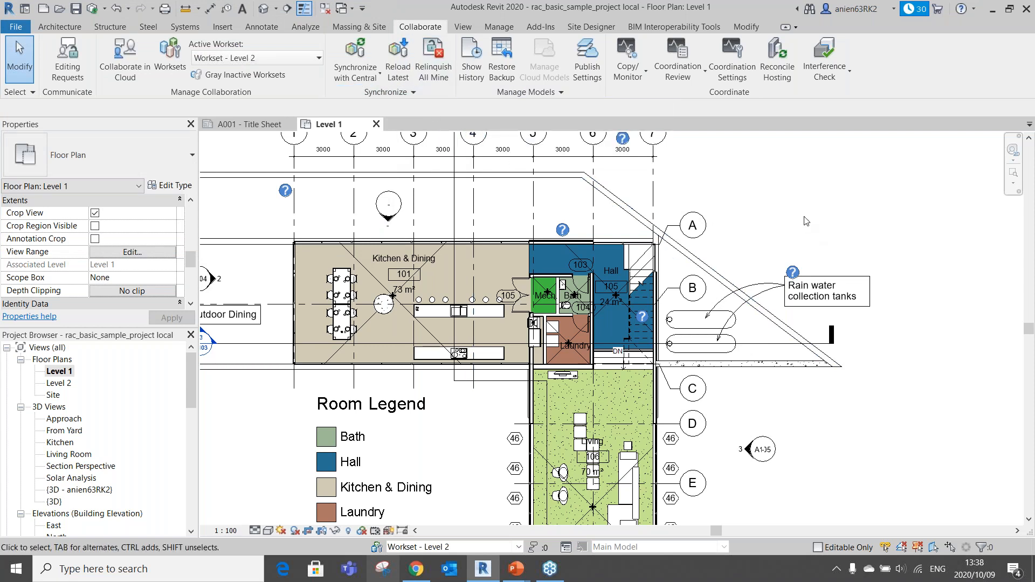
Review the project's warnings and expand the overlapping walls warning to show the elements of Warning 1.
{"action": "left_click", "coordinate": [499, 28]}
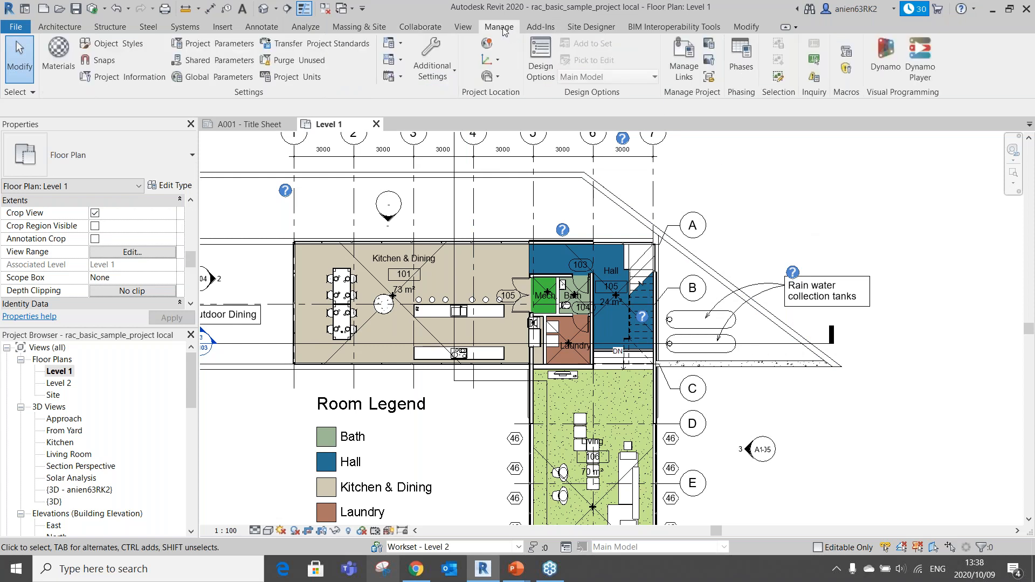
{"action": "left_click", "coordinate": [814, 78]}
{"action": "left_click_drag", "start_coordinate": [868, 270], "coordinate": [858, 253]}
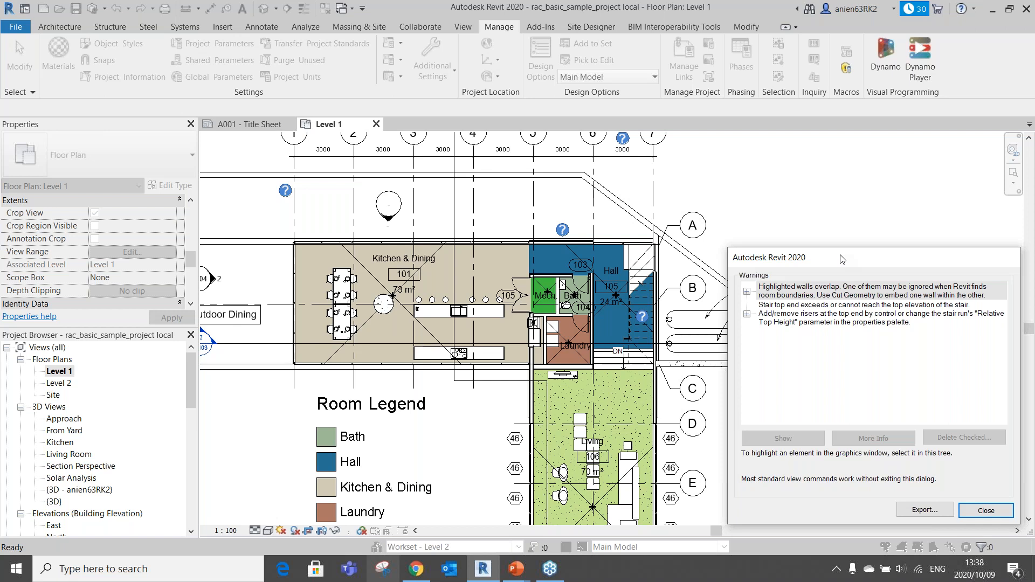
{"action": "left_click", "coordinate": [749, 293]}
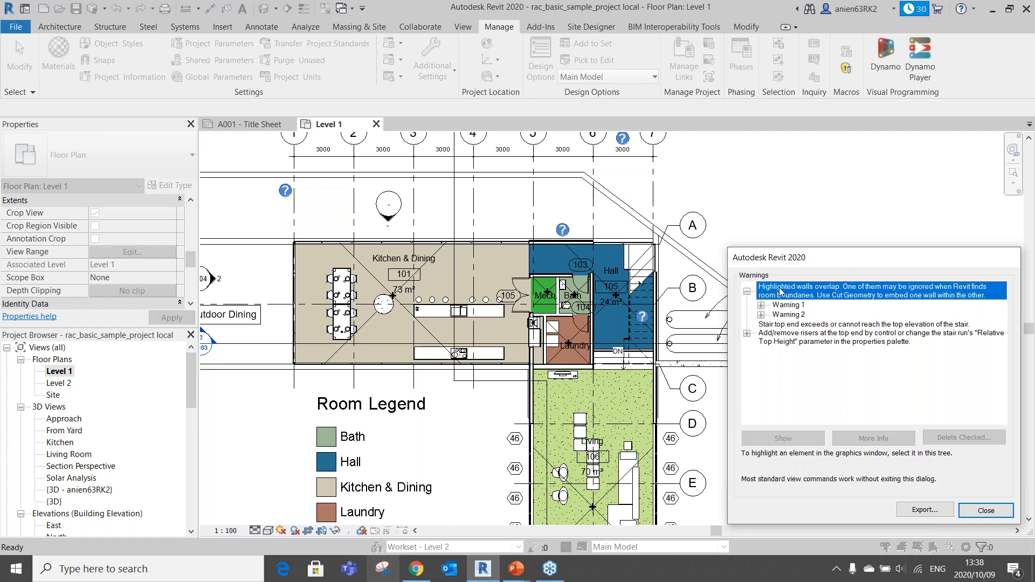
{"action": "left_click", "coordinate": [762, 290]}
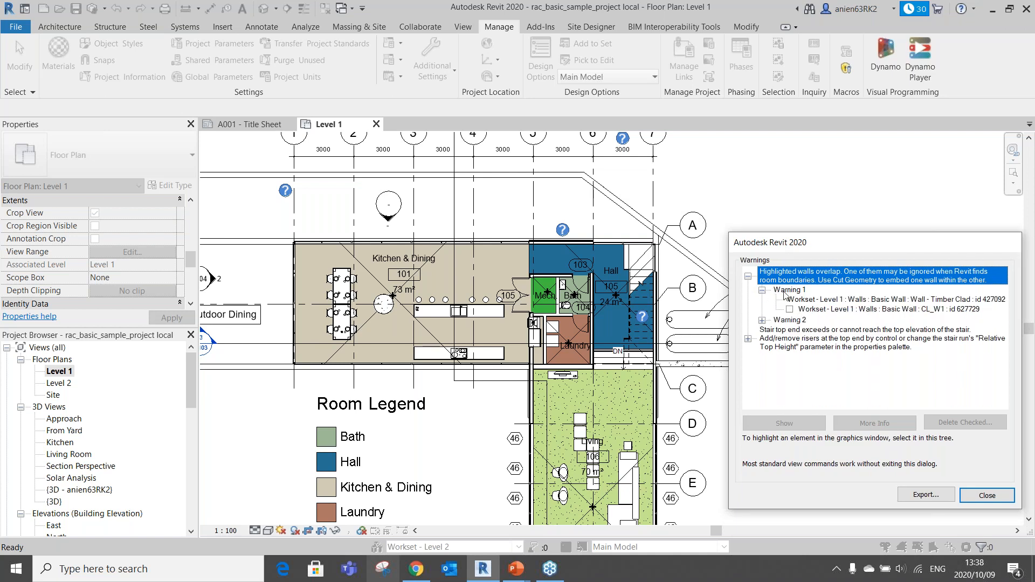
Highlight the Wall - Timber Clad and CL_W1 walls of Warning 1 in turn in the plan, and close the warnings.
{"action": "left_click", "coordinate": [857, 301]}
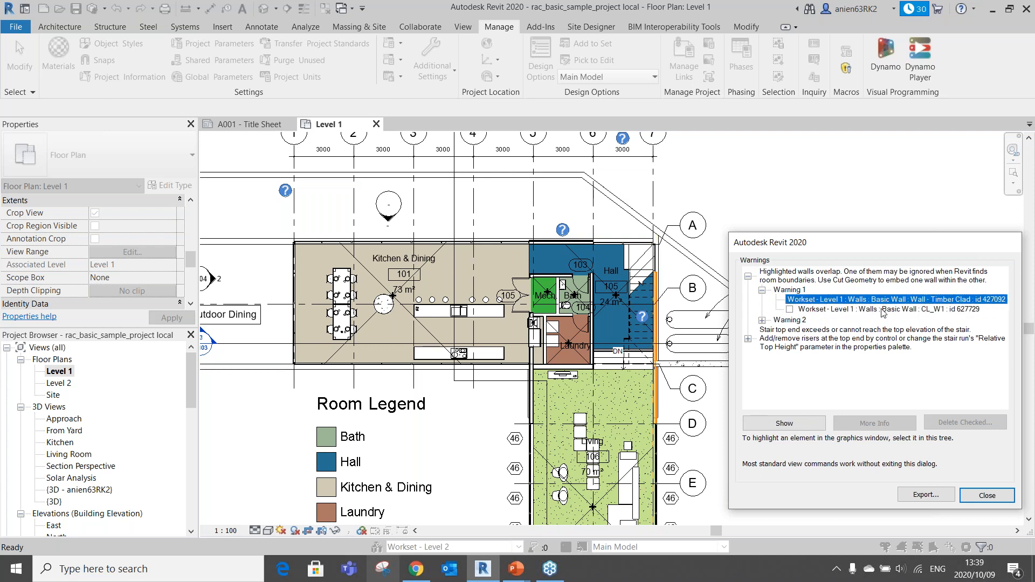
{"action": "left_click", "coordinate": [885, 309]}
{"action": "left_click_drag", "start_coordinate": [850, 243], "coordinate": [865, 235]}
{"action": "left_click", "coordinate": [861, 294]}
{"action": "left_click", "coordinate": [859, 301]}
{"action": "left_click", "coordinate": [858, 293]}
{"action": "left_click", "coordinate": [859, 301]}
{"action": "left_click", "coordinate": [858, 293]}
{"action": "left_click_drag", "start_coordinate": [857, 240], "coordinate": [821, 239]}
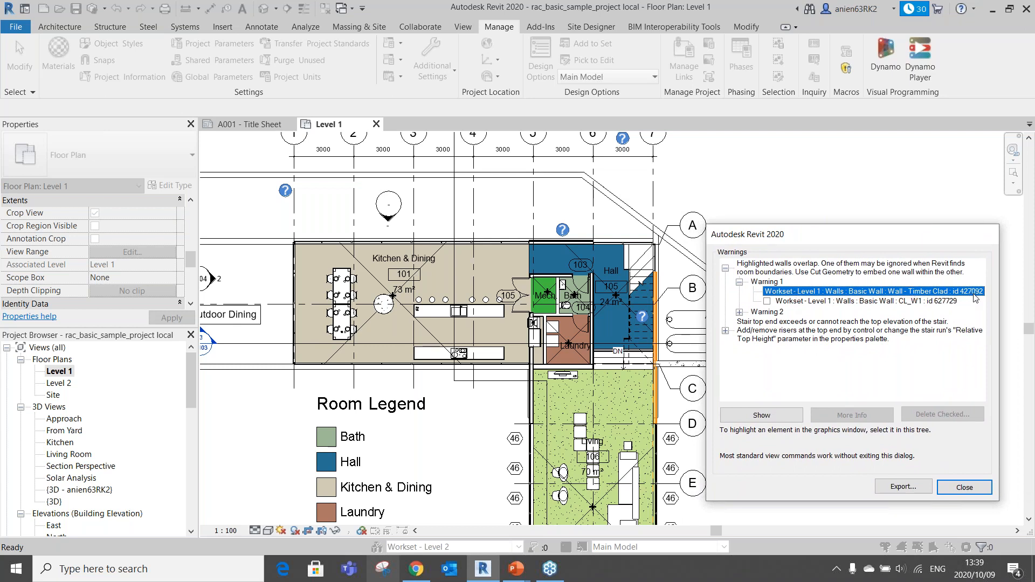
{"action": "left_click", "coordinate": [977, 487]}
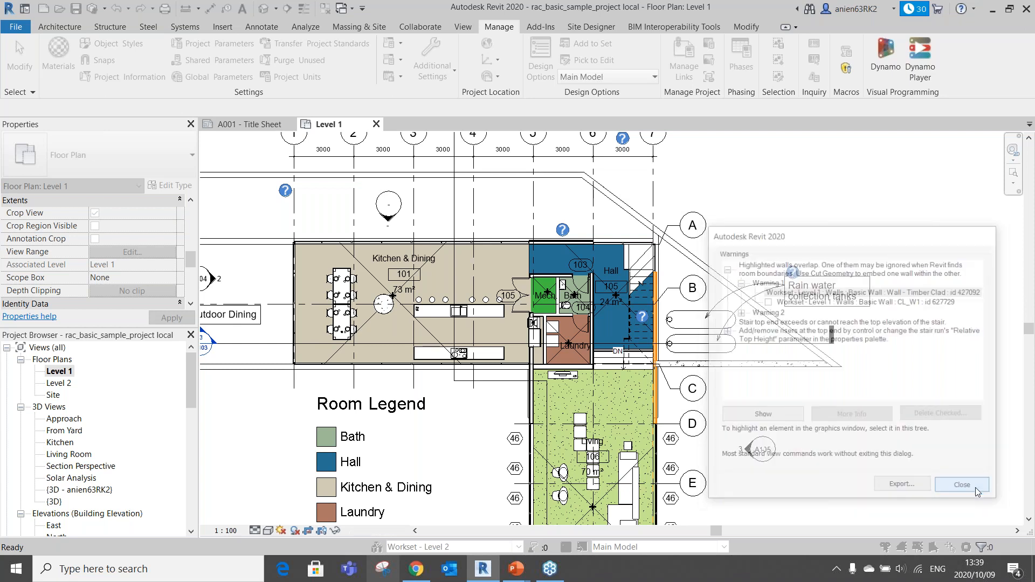
Select the element with ID 427092, inspect it in the Level 1 plan and clear the selection.
{"action": "left_click", "coordinate": [815, 60]}
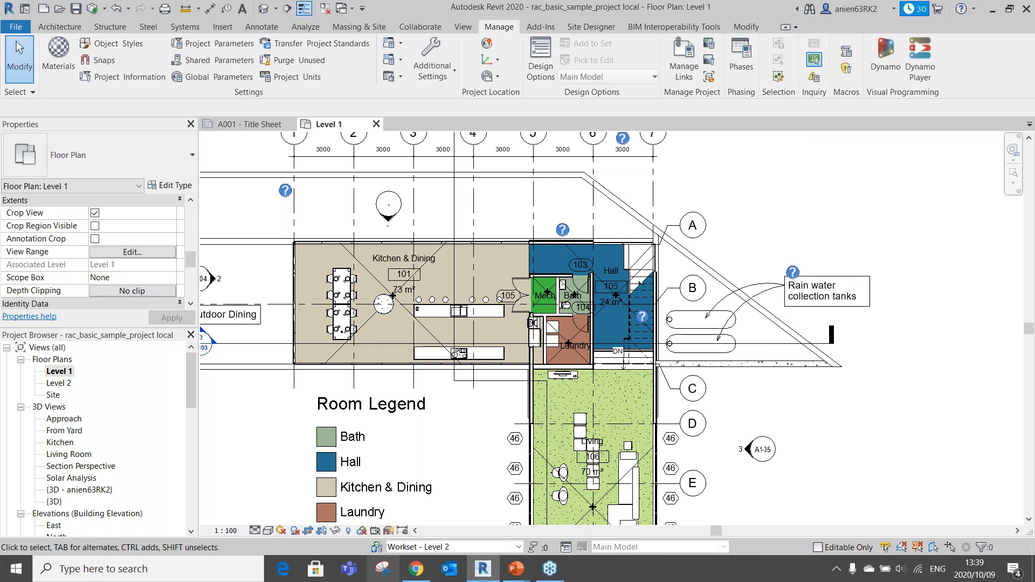
{"action": "left_click_drag", "start_coordinate": [817, 185], "coordinate": [794, 155]}
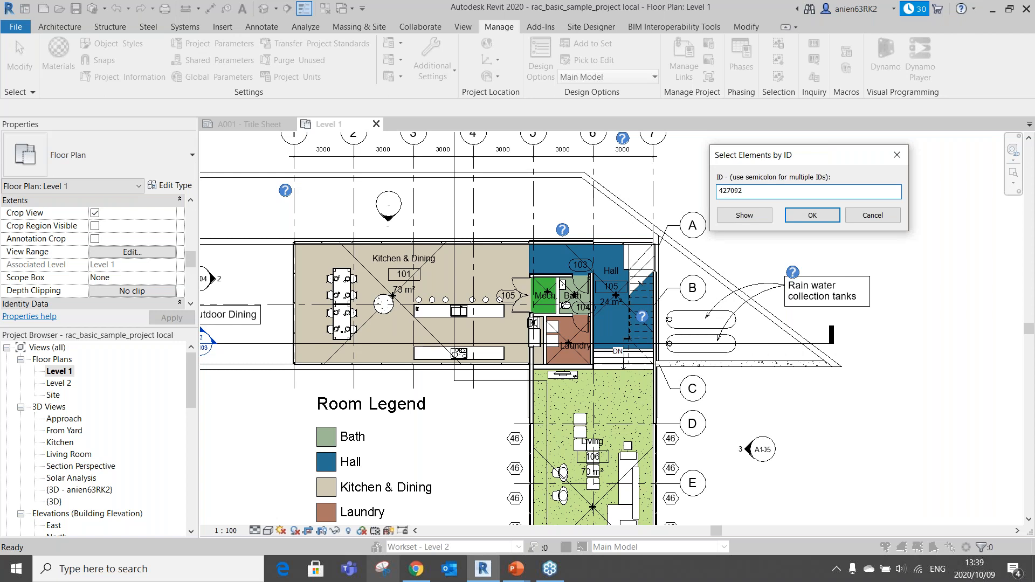
{"action": "left_click", "coordinate": [831, 219]}
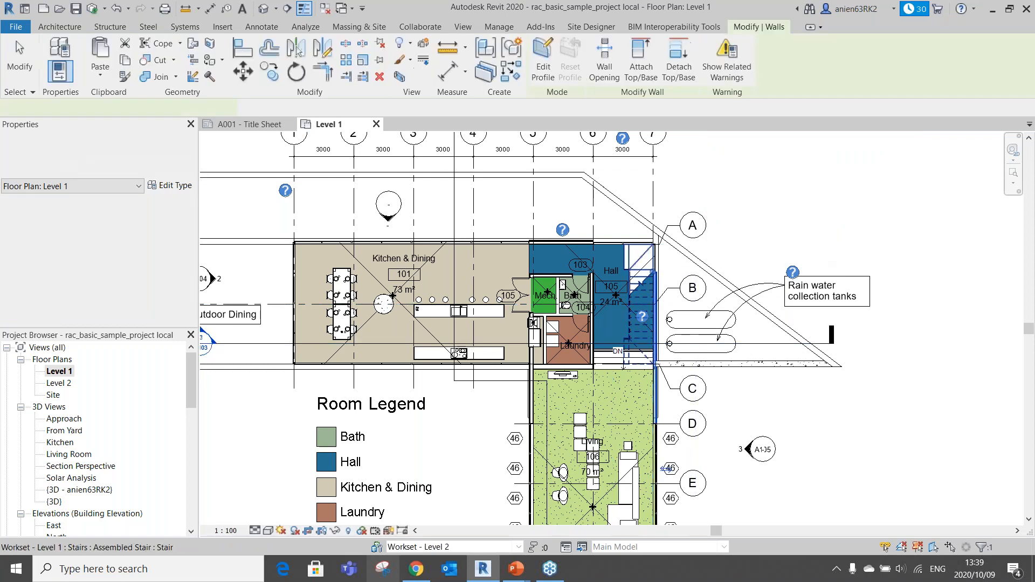
{"action": "scroll", "coordinate": [657, 274], "scroll_direction": "up", "scroll_amount": 4}
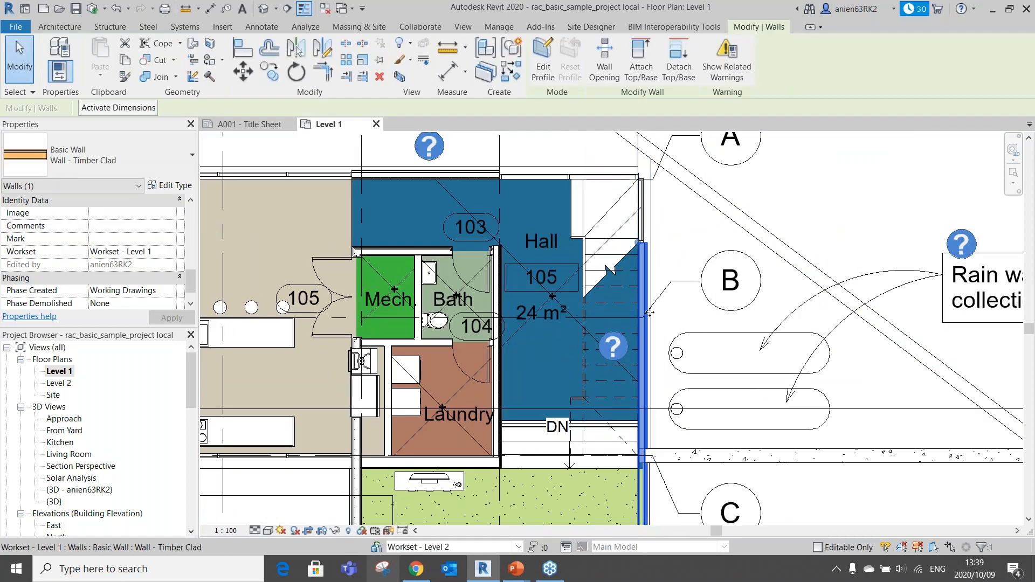
{"action": "scroll", "coordinate": [647, 299], "scroll_direction": "down", "scroll_amount": 3}
{"action": "scroll", "coordinate": [647, 298], "scroll_direction": "down", "scroll_amount": 4}
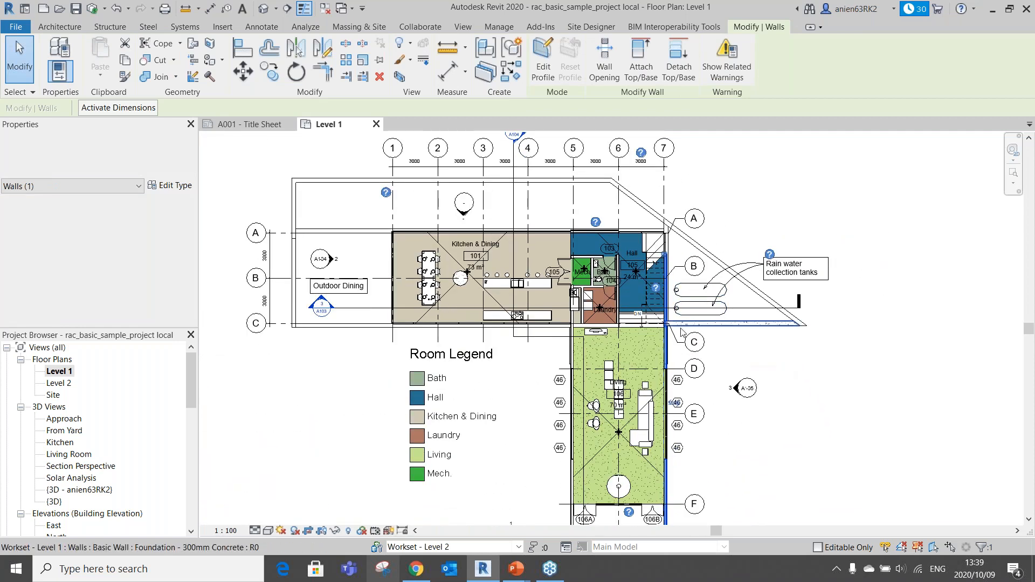
{"action": "left_click", "coordinate": [827, 382]}
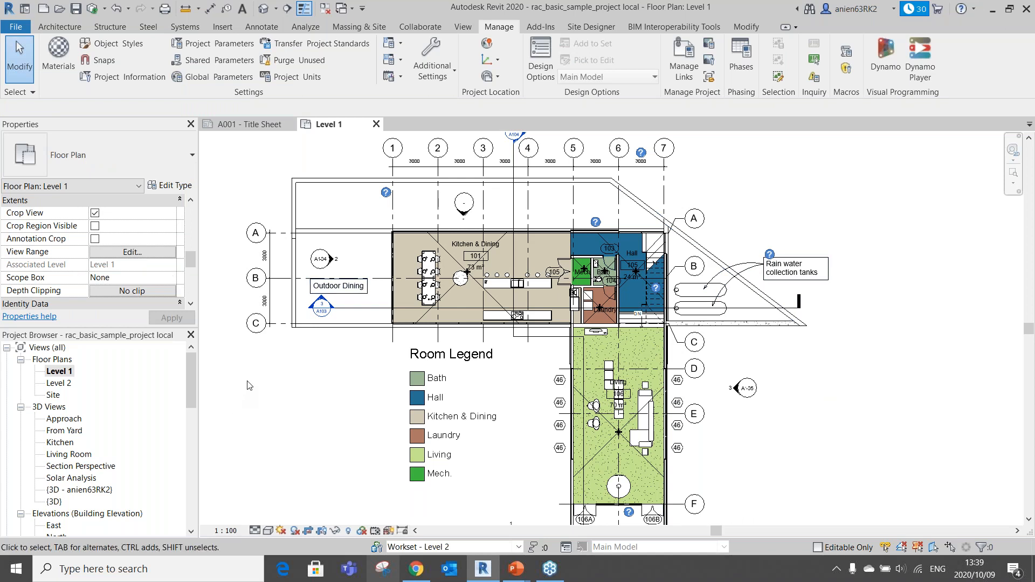
Start opening a project and choose the file rac_basic_sample_project local on the Desktop.
{"action": "left_click", "coordinate": [22, 30]}
{"action": "mouse_move", "coordinate": [32, 125]}
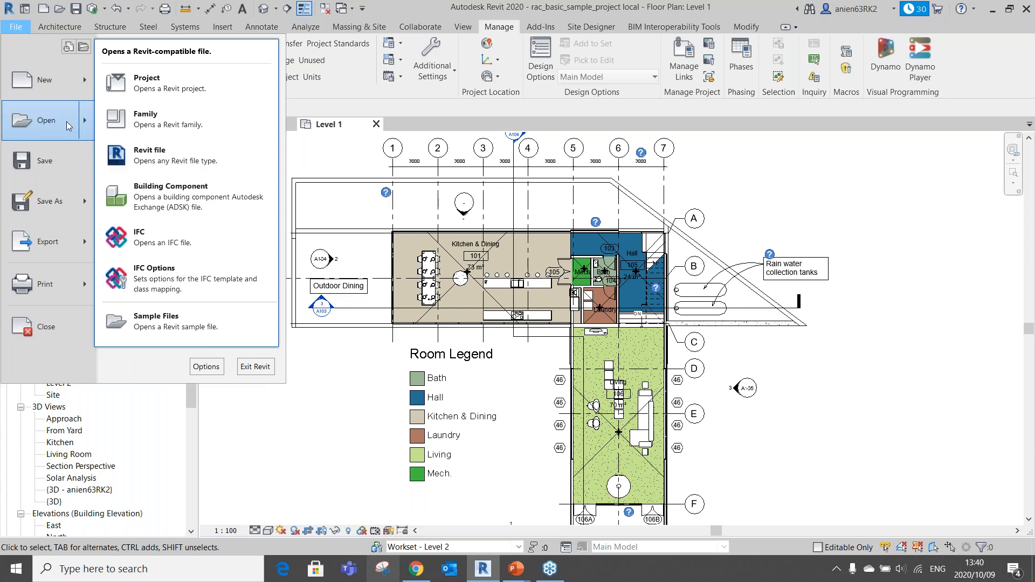
{"action": "left_click", "coordinate": [67, 121]}
{"action": "left_click", "coordinate": [412, 89]}
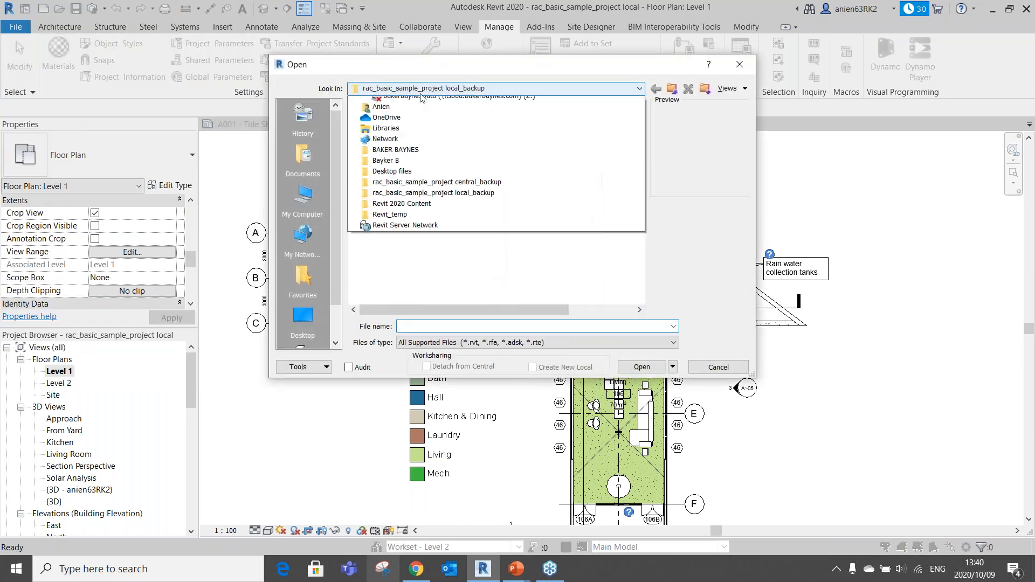
{"action": "left_click", "coordinate": [405, 101]}
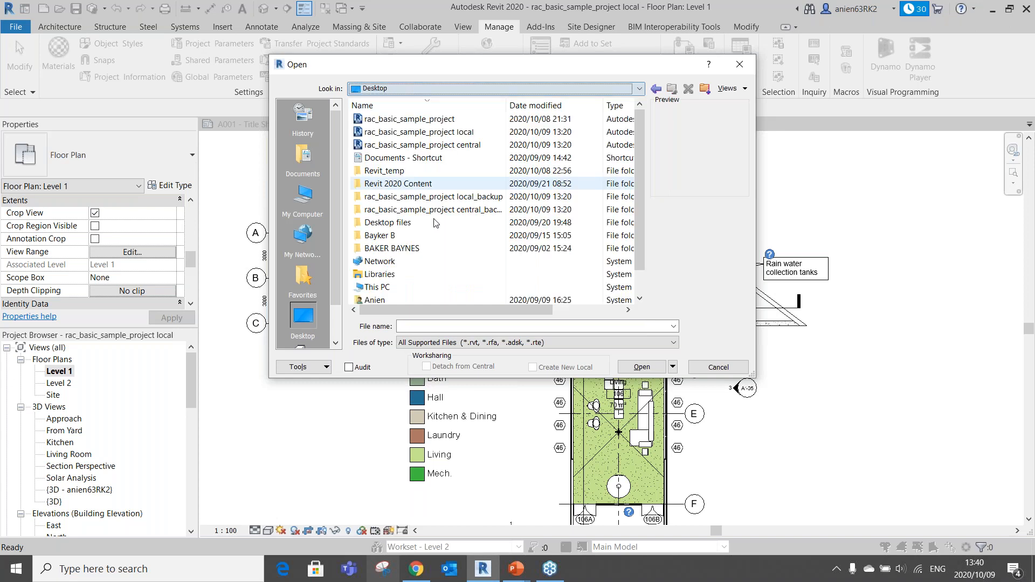
{"action": "left_click", "coordinate": [435, 134]}
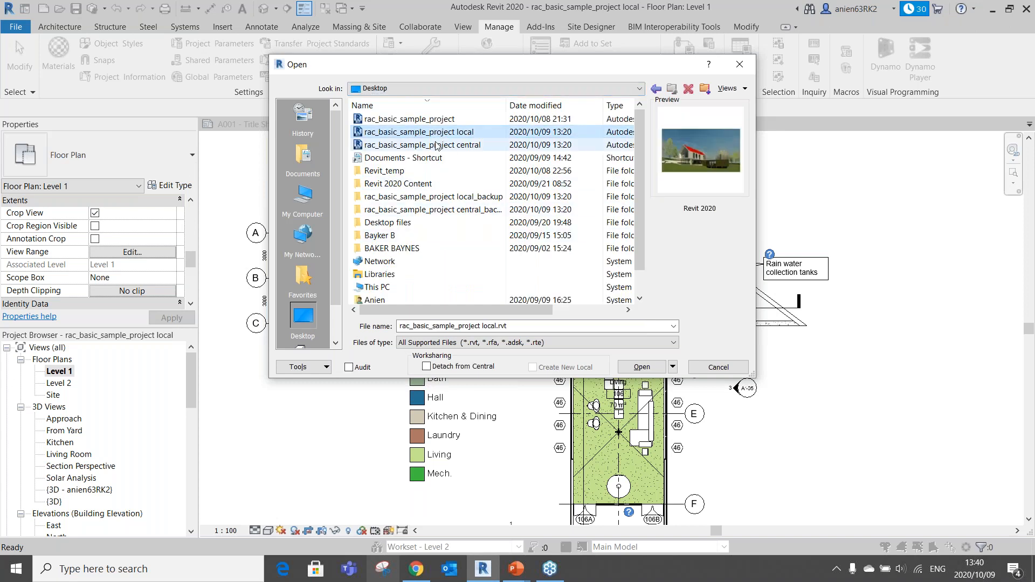
Review the Audit option and its warning for the chosen file, decline the audit and cancel opening.
{"action": "left_click", "coordinate": [349, 368]}
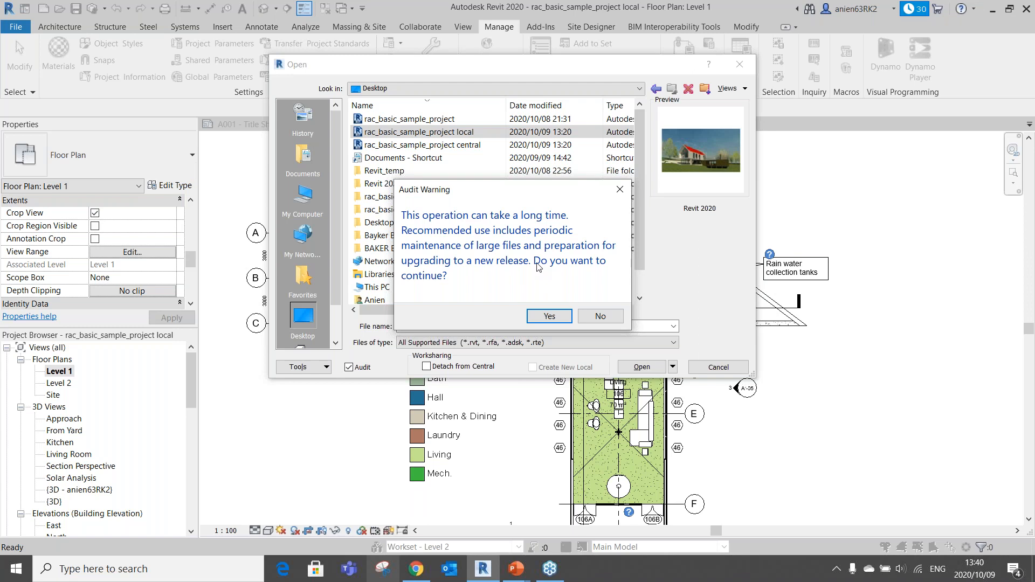
{"action": "mouse_move", "coordinate": [541, 194]}
{"action": "left_mouse_down"}
{"action": "mouse_move", "coordinate": [551, 193]}
{"action": "mouse_move", "coordinate": [534, 194]}
{"action": "left_mouse_up"}
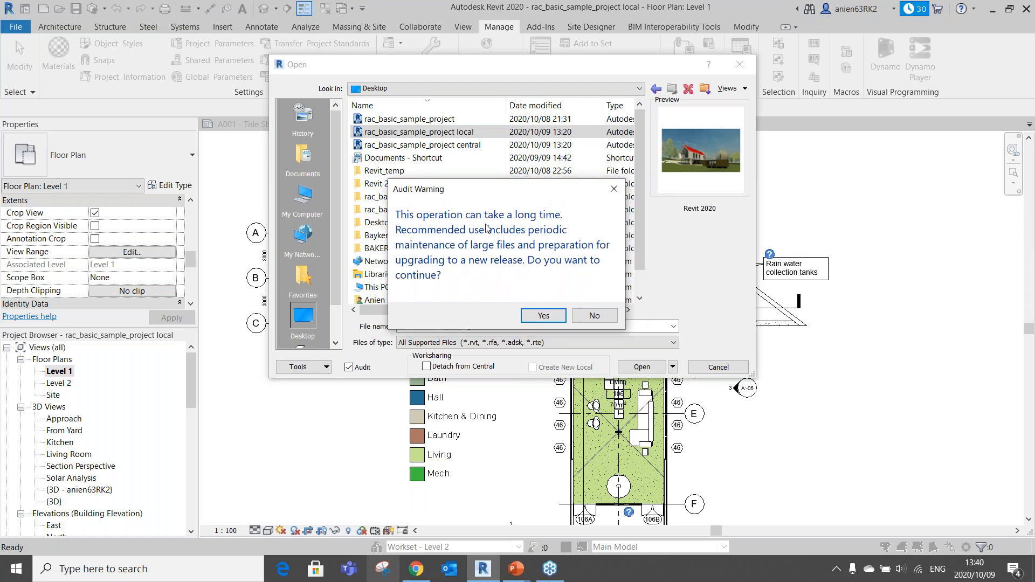
{"action": "left_click", "coordinate": [595, 318]}
{"action": "left_click", "coordinate": [707, 369]}
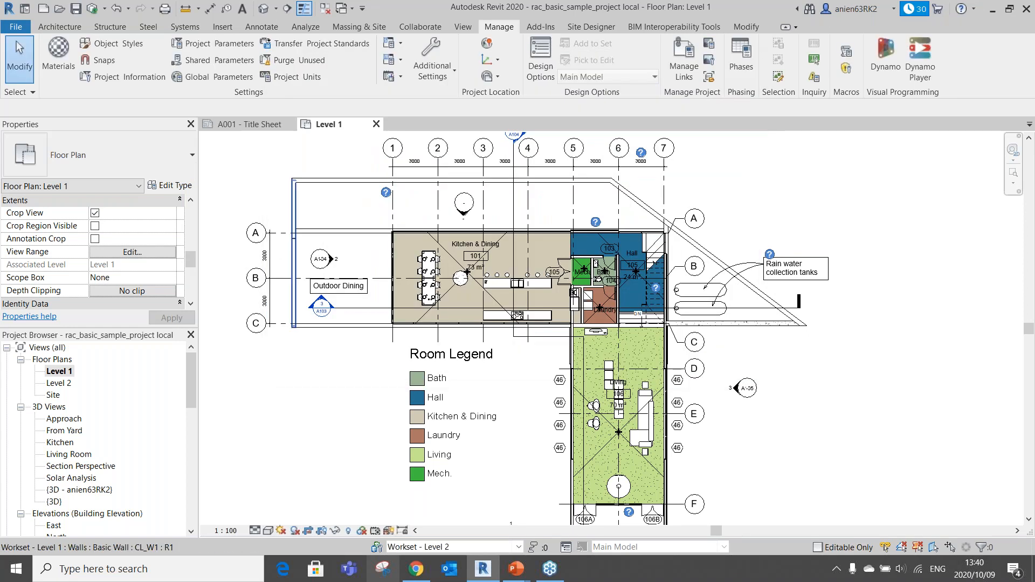
{"action": "key", "text": "alt+Tab"}
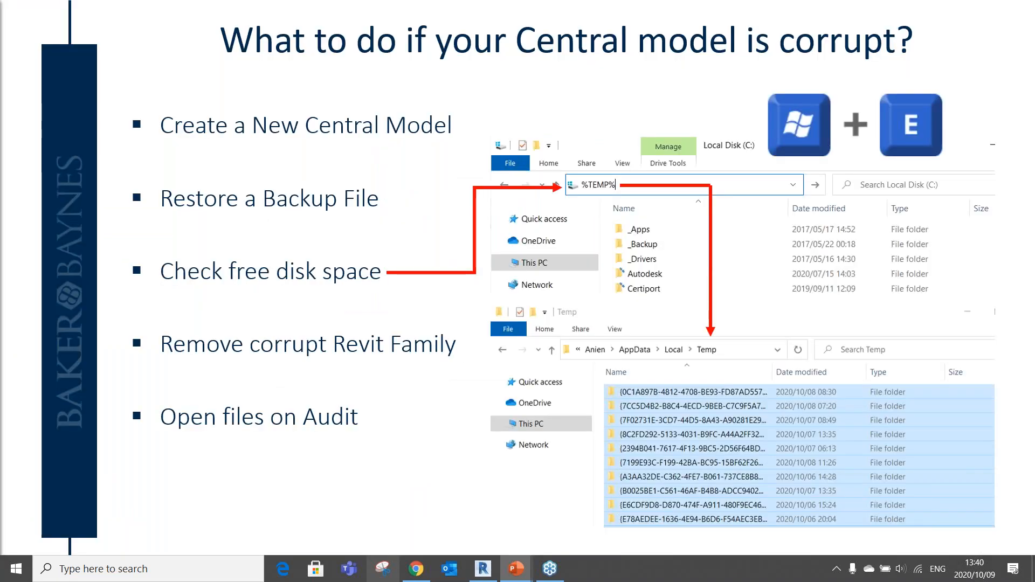
{"action": "key", "text": "Right"}
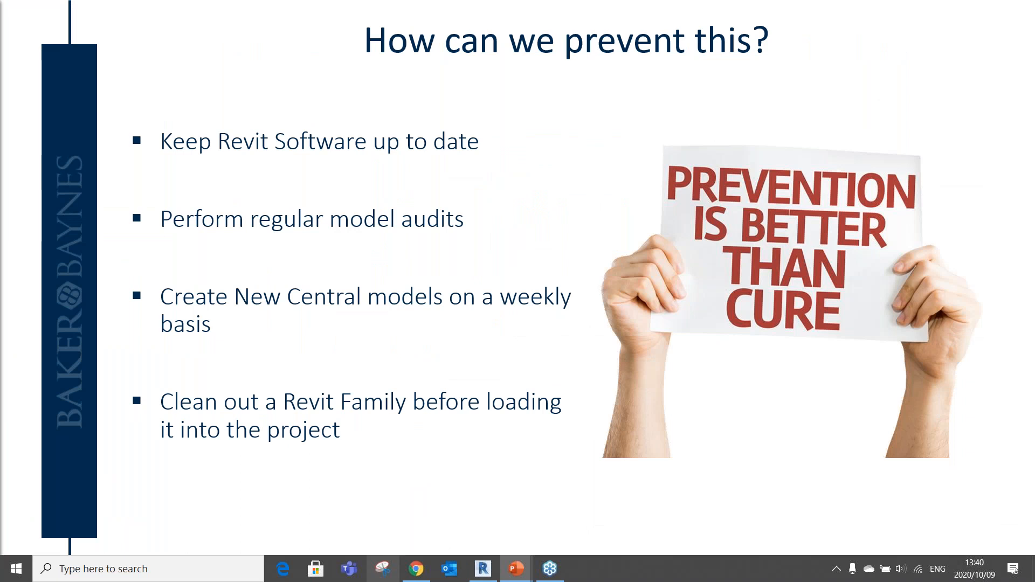